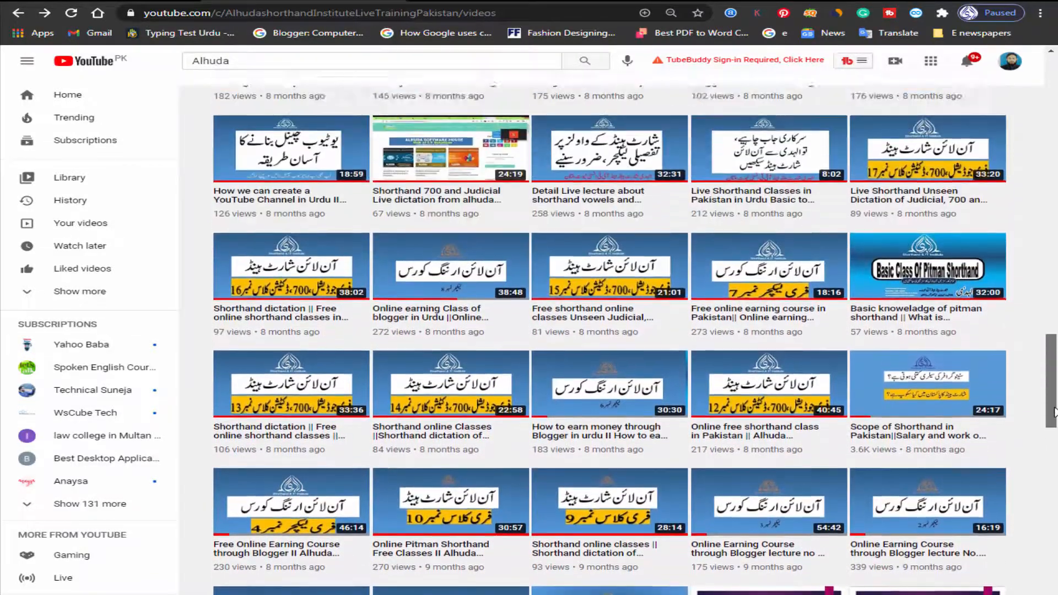
Look through the thumbnails of the YouTube channel's uploaded videos
{"action": "scroll", "coordinate": [610, 338], "scroll_direction": "up", "scroll_amount": 6}
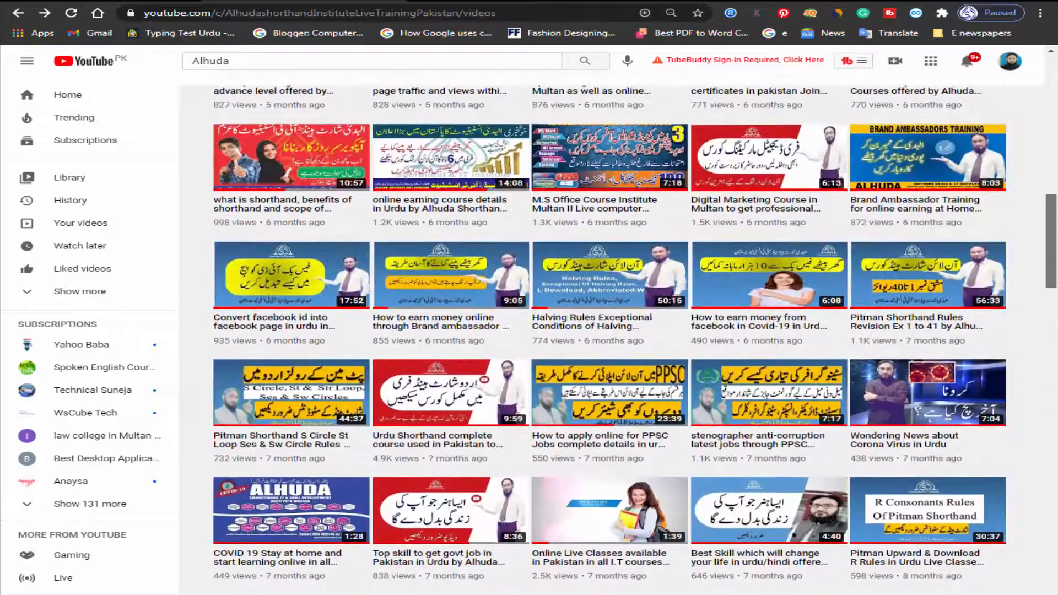
{"action": "left_click_drag", "start_coordinate": [1054, 278], "coordinate": [1055, 362]}
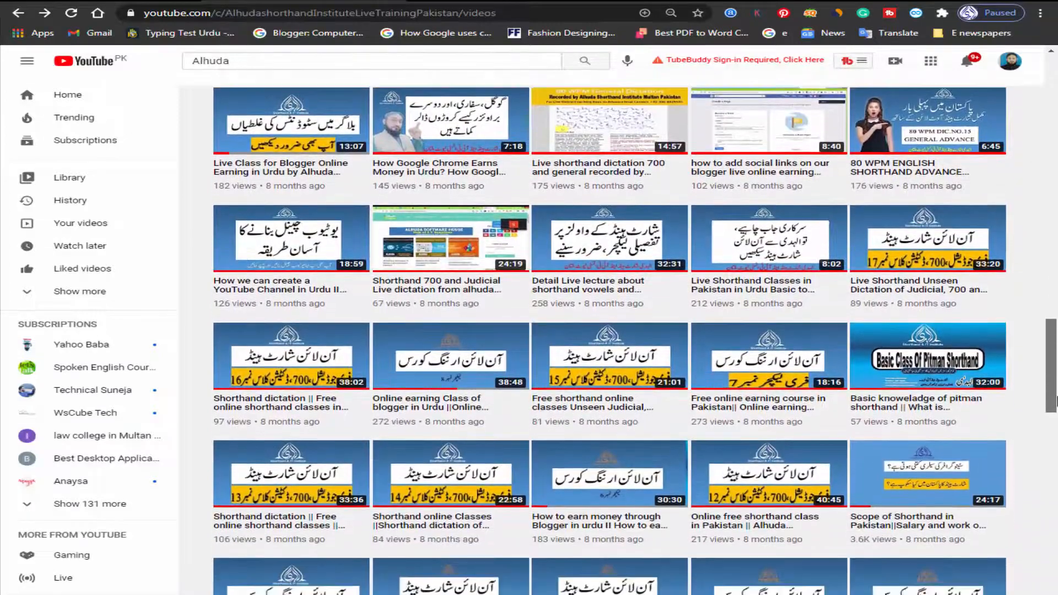
{"action": "mouse_move", "coordinate": [1056, 401]}
{"action": "left_mouse_down"}
{"action": "mouse_move", "coordinate": [1055, 441]}
{"action": "mouse_move", "coordinate": [1056, 362]}
{"action": "mouse_move", "coordinate": [1056, 402]}
{"action": "left_mouse_up"}
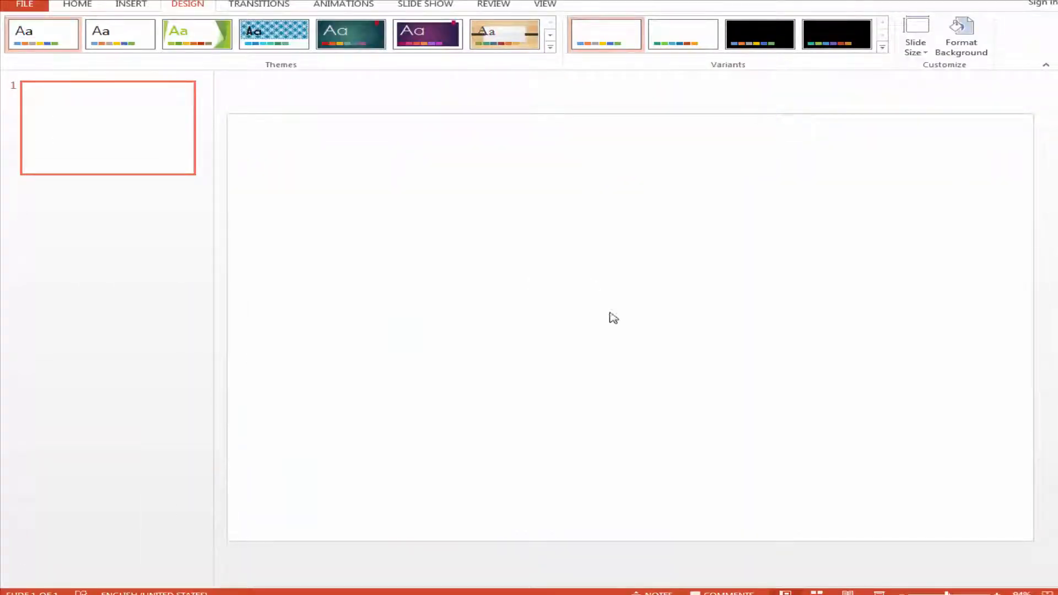
Apply a custom slide size of A4 Paper (210x297 mm) in landscape orientation
{"action": "left_click", "coordinate": [919, 51]}
{"action": "left_click", "coordinate": [902, 175]}
{"action": "left_click", "coordinate": [916, 47]}
{"action": "left_click", "coordinate": [924, 126]}
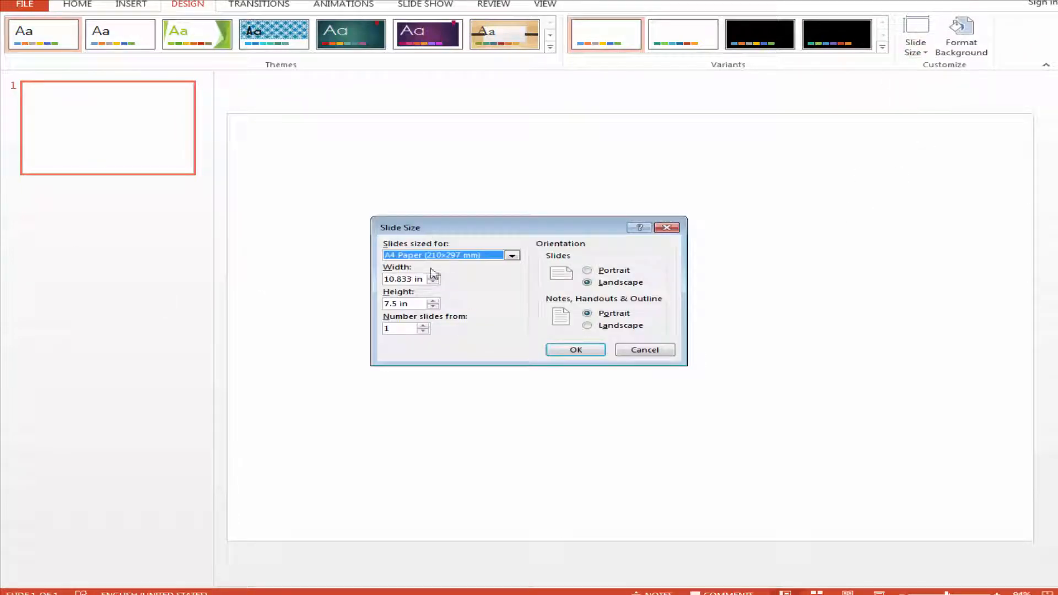
{"action": "left_click", "coordinate": [583, 353]}
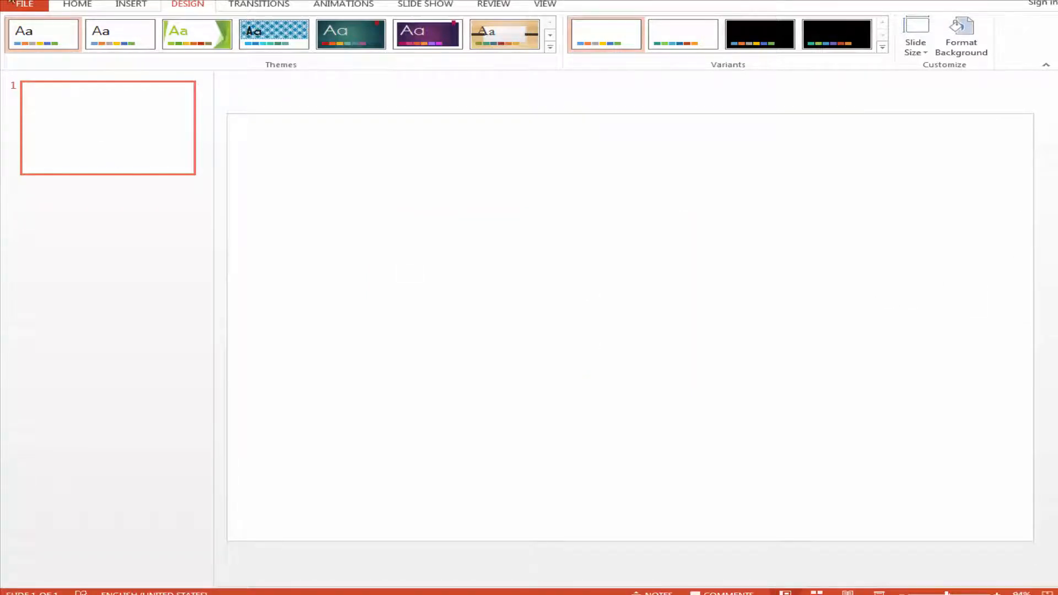
Draw a rectangle about 7.5" high and 6.89" wide, covering the slide's full height from its left edge
{"action": "left_click", "coordinate": [140, 5]}
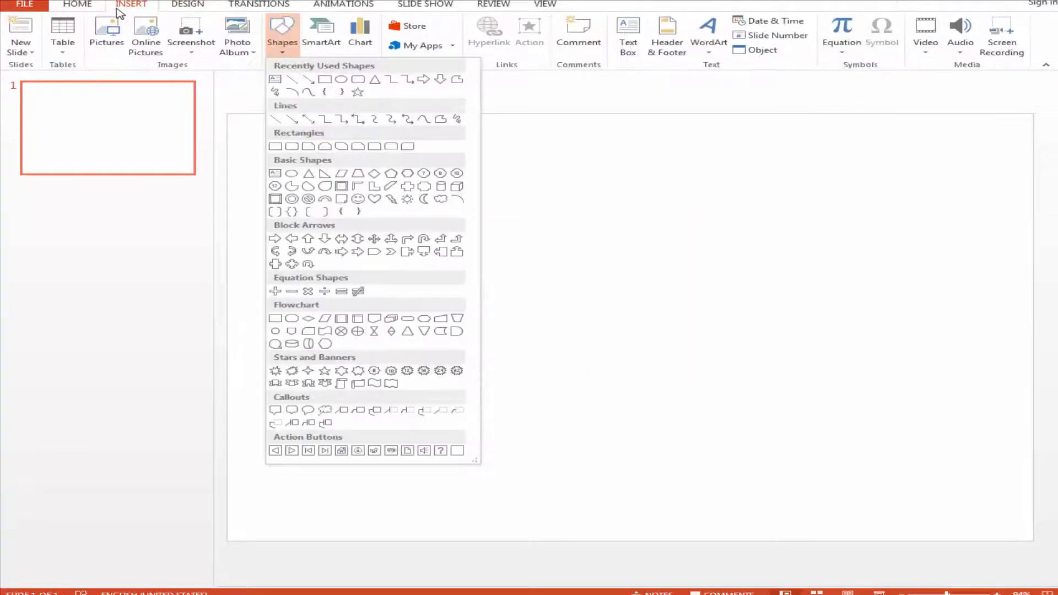
{"action": "left_click", "coordinate": [325, 79]}
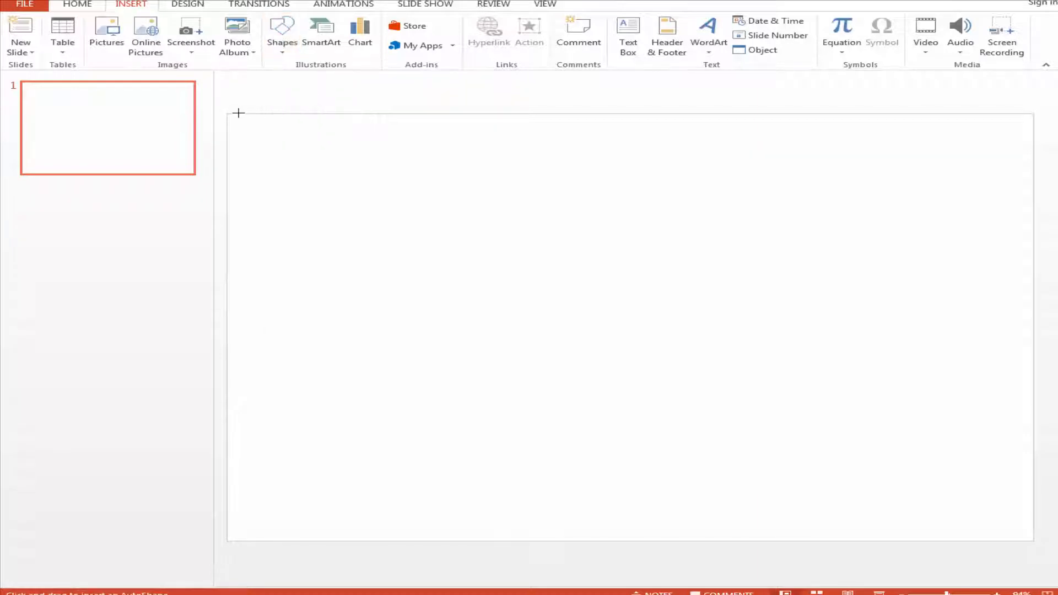
{"action": "left_click_drag", "start_coordinate": [230, 114], "coordinate": [741, 541]}
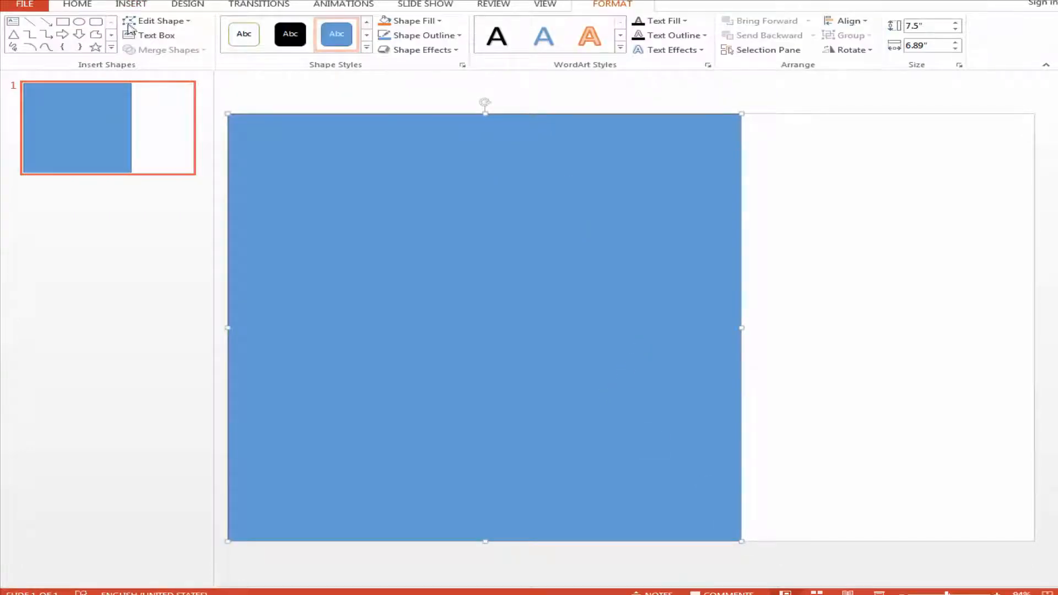
Fill the rectangle with the standard red and remove its outline
{"action": "left_click", "coordinate": [413, 20]}
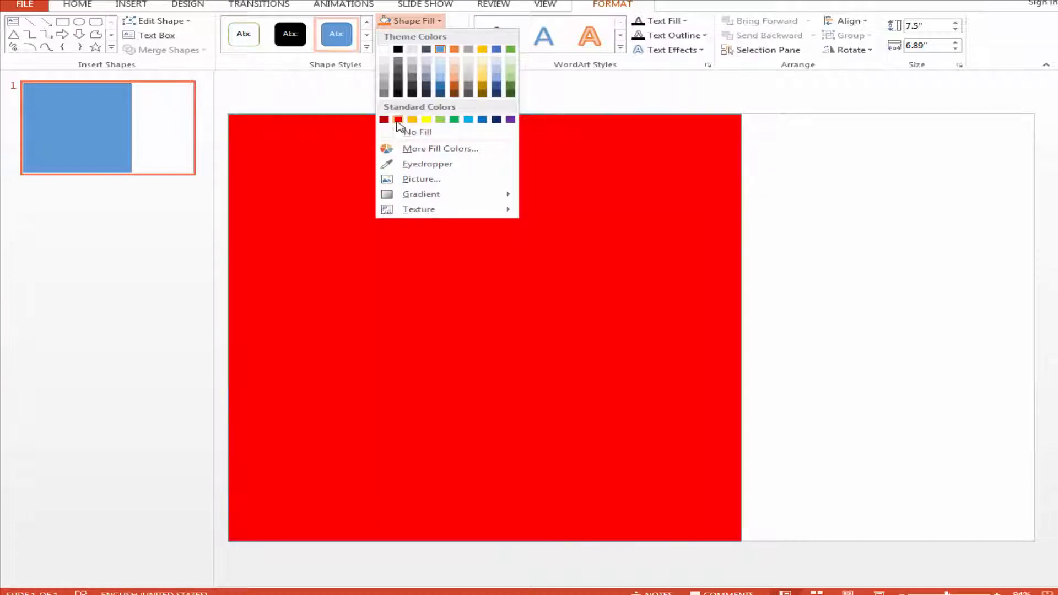
{"action": "left_click", "coordinate": [398, 119]}
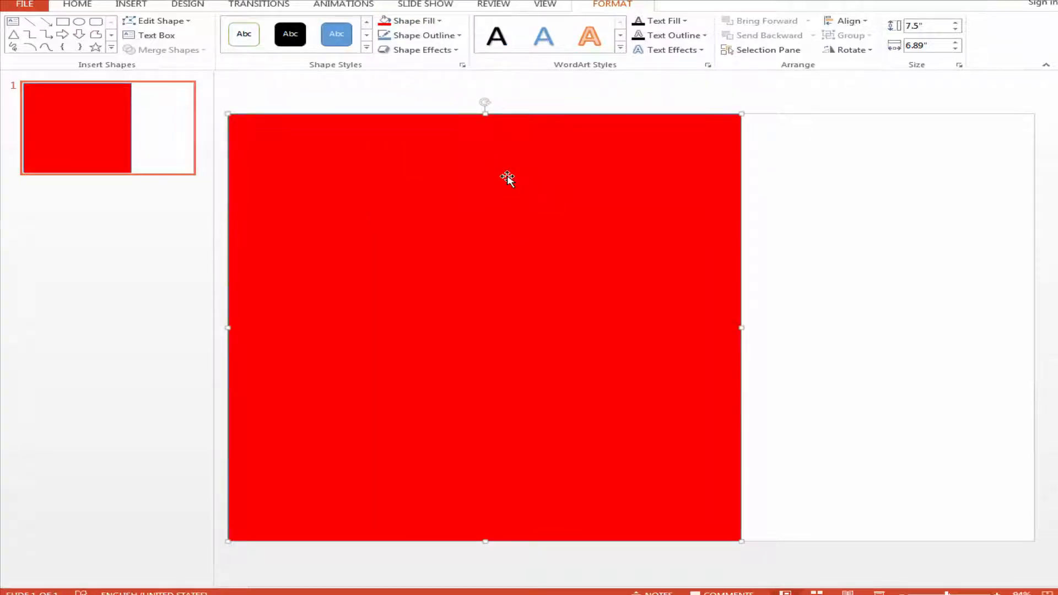
{"action": "right_click", "coordinate": [507, 177]}
{"action": "left_click", "coordinate": [596, 142]}
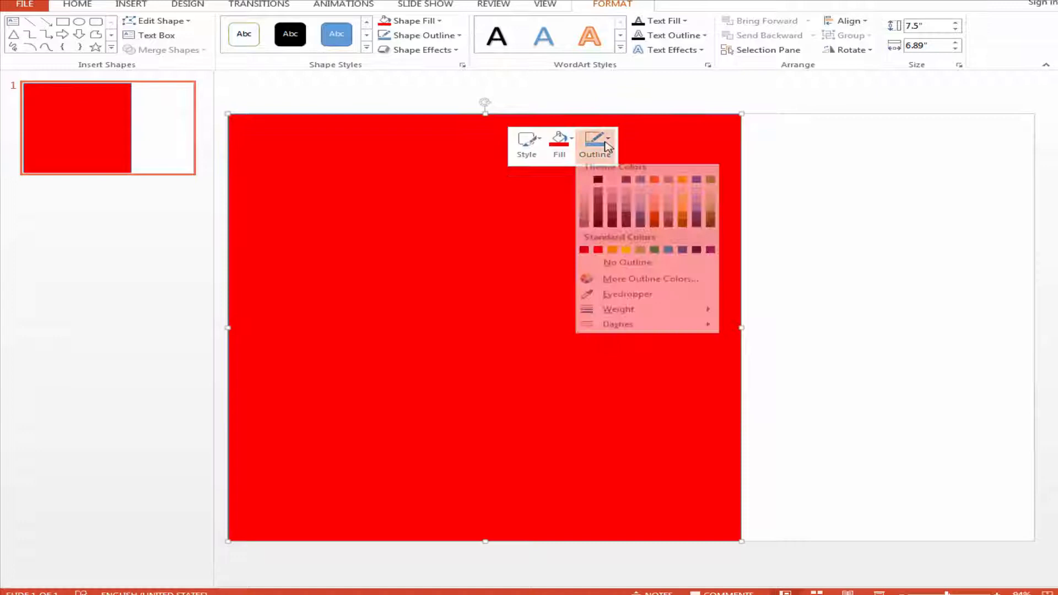
{"action": "left_click", "coordinate": [642, 267]}
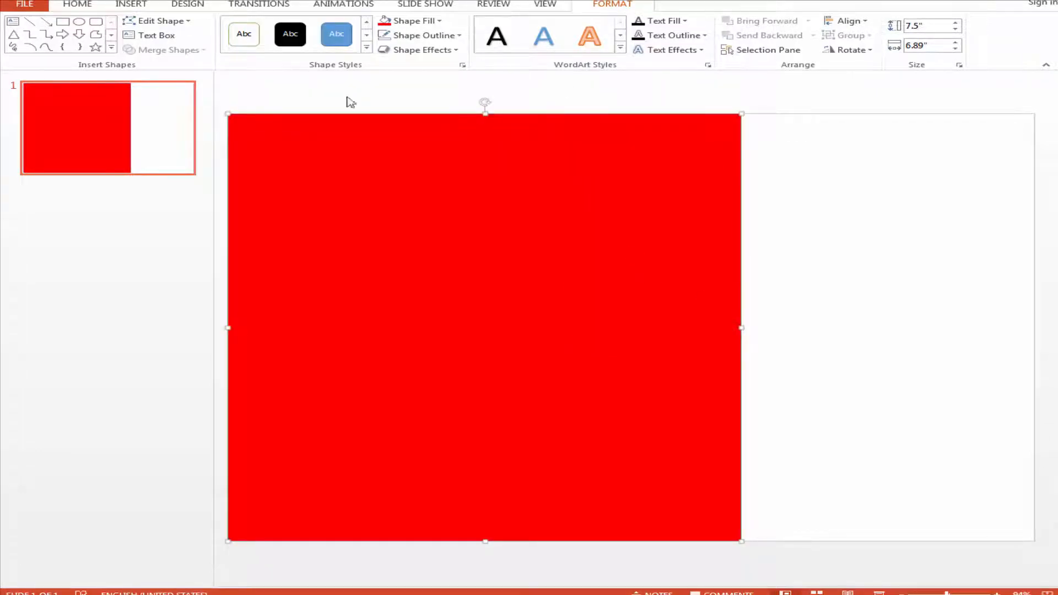
Edit the red rectangle's points, moving its lower-right corner inward along the slide's bottom edge to slant the right side
{"action": "left_click", "coordinate": [139, 18]}
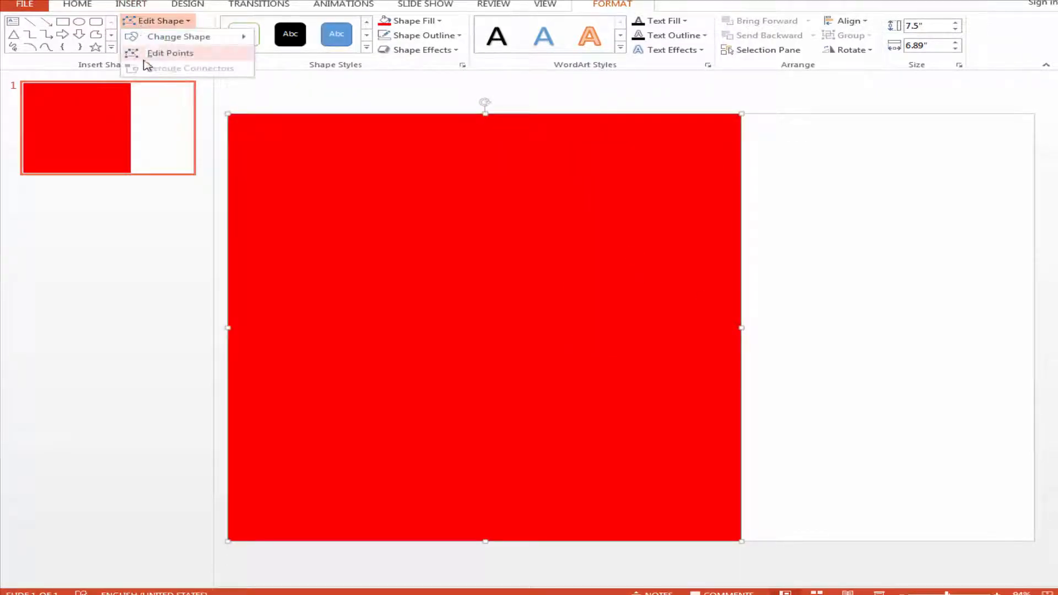
{"action": "left_click", "coordinate": [166, 53]}
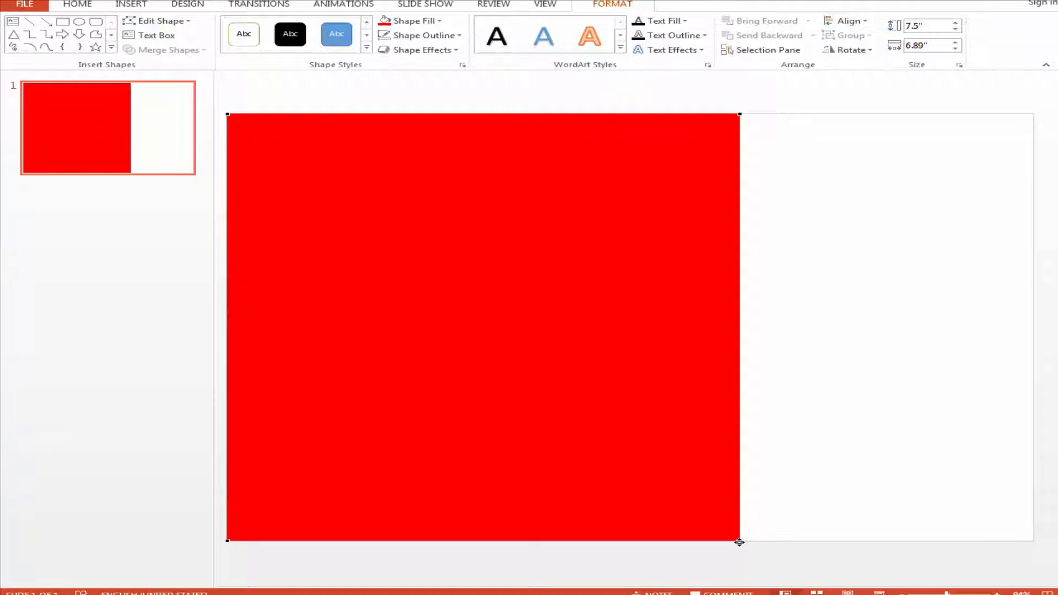
{"action": "left_click_drag", "start_coordinate": [740, 542], "coordinate": [679, 542]}
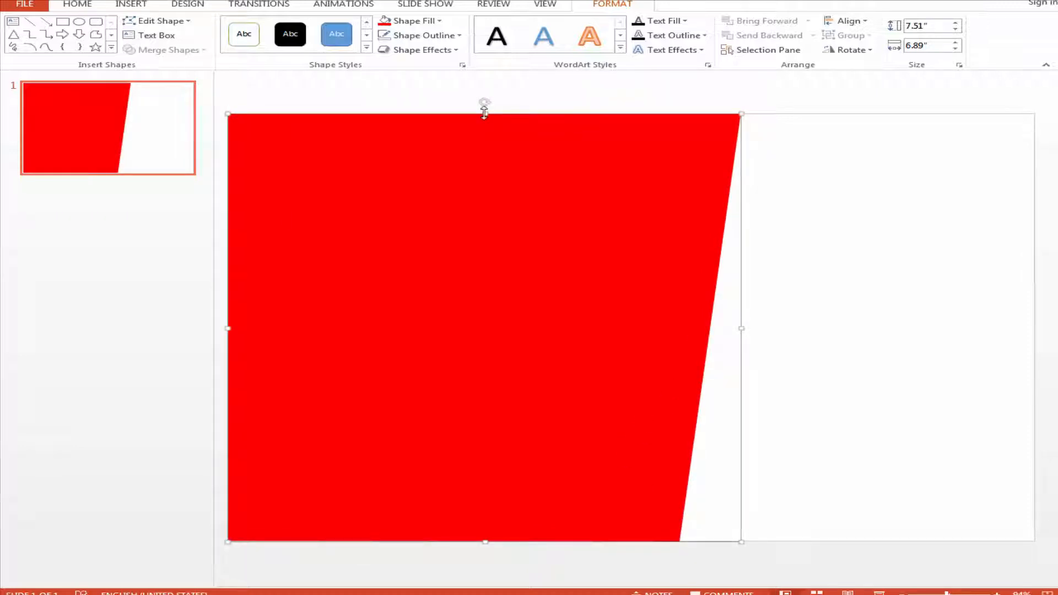
Draw a flowchart terminator shape about 1.68" high and 6.49" wide across the slanted edge, placed slightly below the slide's middle
{"action": "left_click", "coordinate": [129, 6]}
{"action": "left_click", "coordinate": [282, 33]}
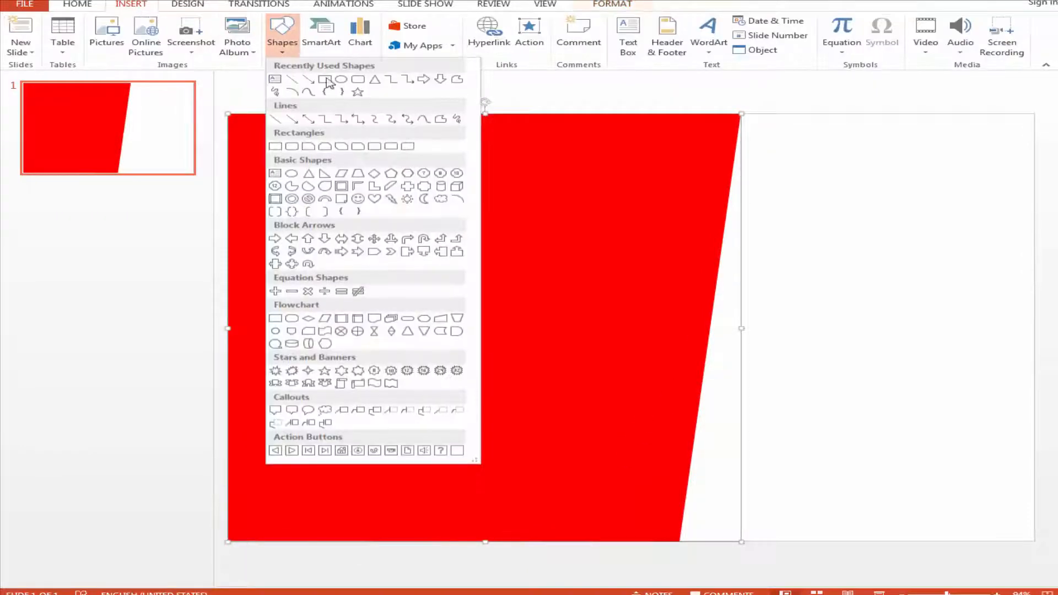
{"action": "left_click", "coordinate": [406, 319]}
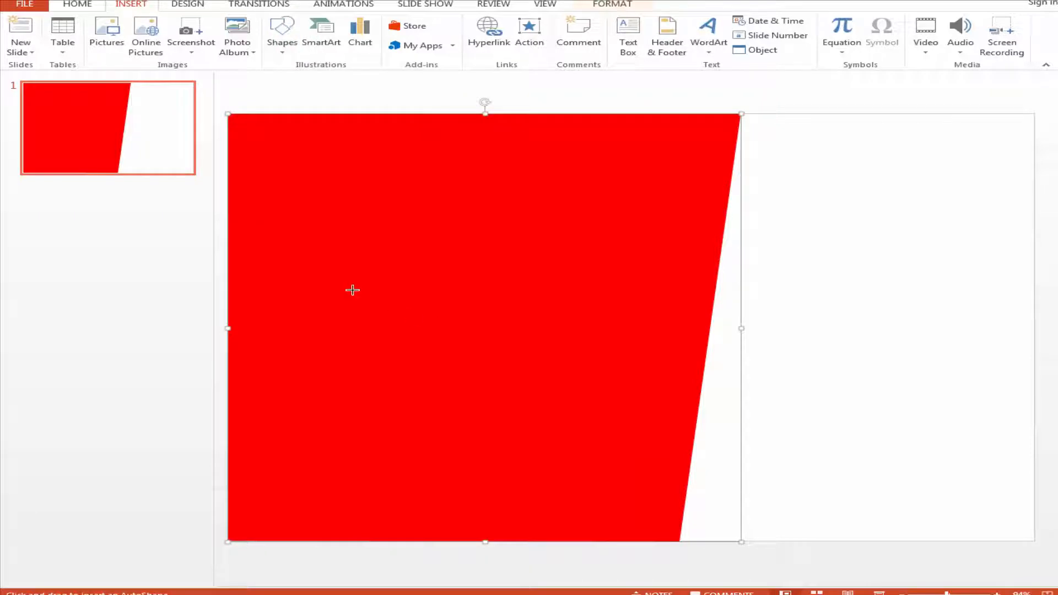
{"action": "left_click_drag", "start_coordinate": [295, 324], "coordinate": [783, 419]}
{"action": "mouse_move", "coordinate": [697, 389]}
{"action": "left_mouse_down"}
{"action": "mouse_move", "coordinate": [699, 368]}
{"action": "mouse_move", "coordinate": [693, 375]}
{"action": "left_mouse_up"}
Fill the rounded terminator shape with white and remove its outline
{"action": "right_click", "coordinate": [727, 361]}
{"action": "left_click", "coordinate": [816, 328]}
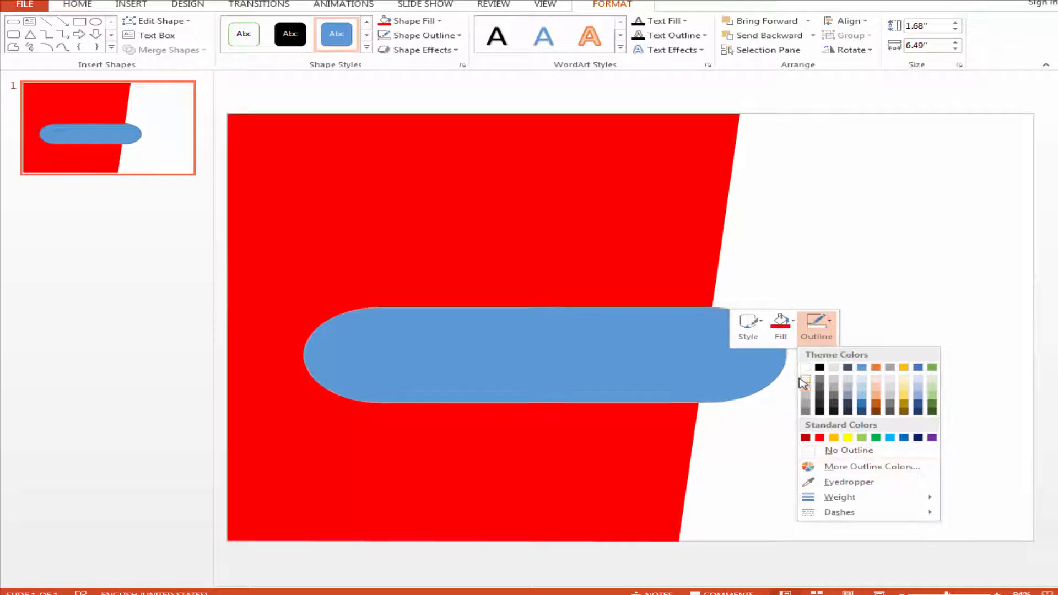
{"action": "left_click", "coordinate": [781, 328]}
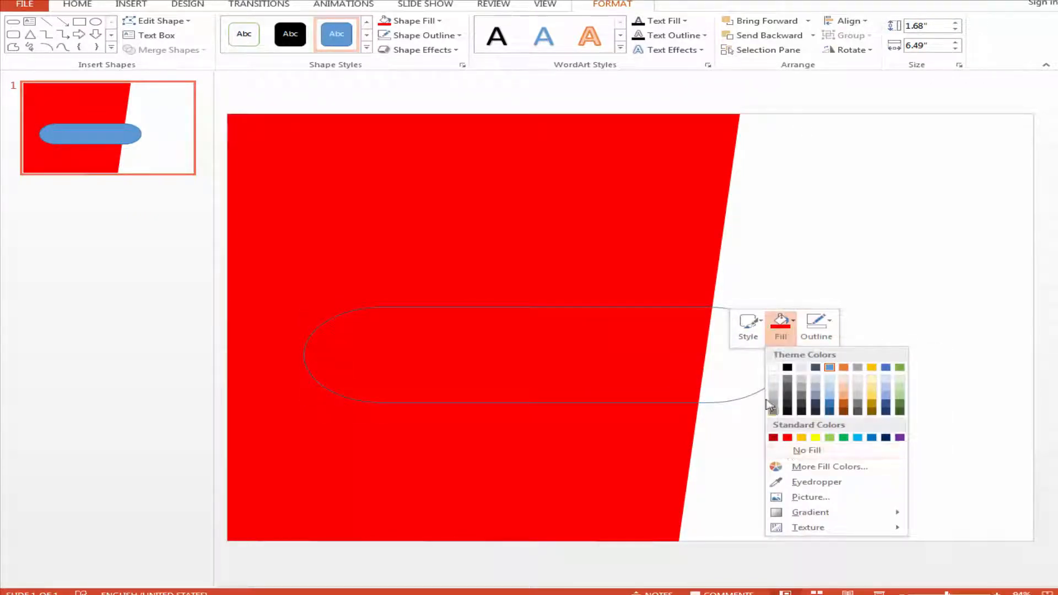
{"action": "left_click", "coordinate": [774, 366]}
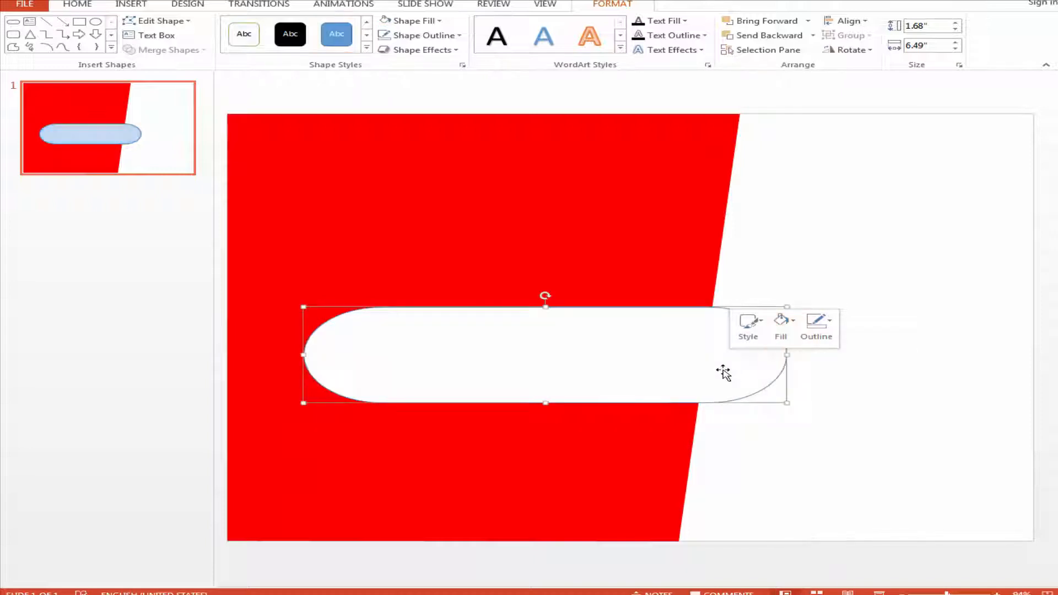
{"action": "right_click", "coordinate": [769, 358]}
{"action": "left_click", "coordinate": [855, 328]}
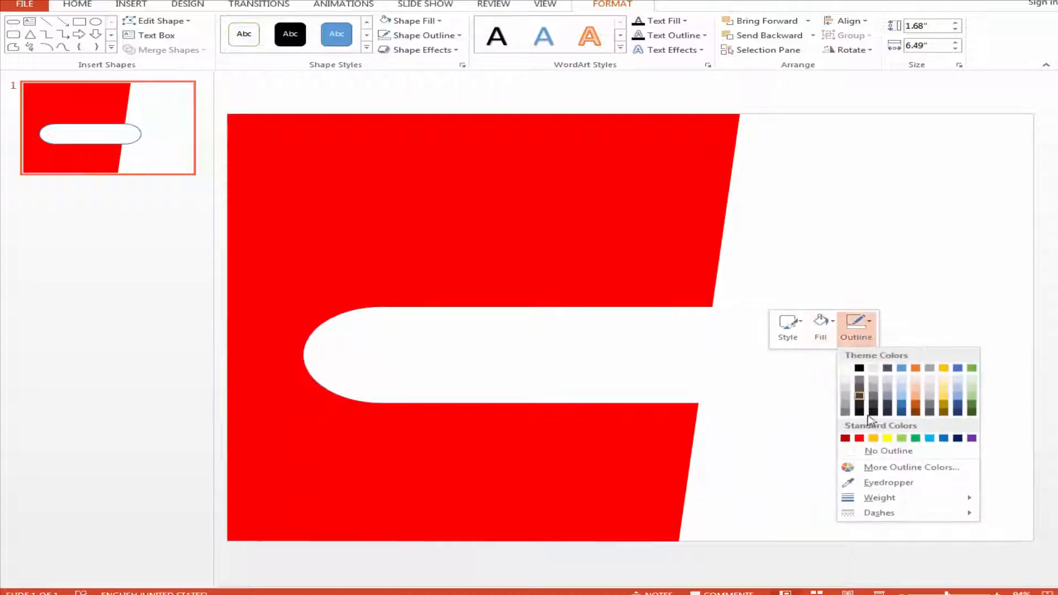
{"action": "left_click", "coordinate": [869, 451]}
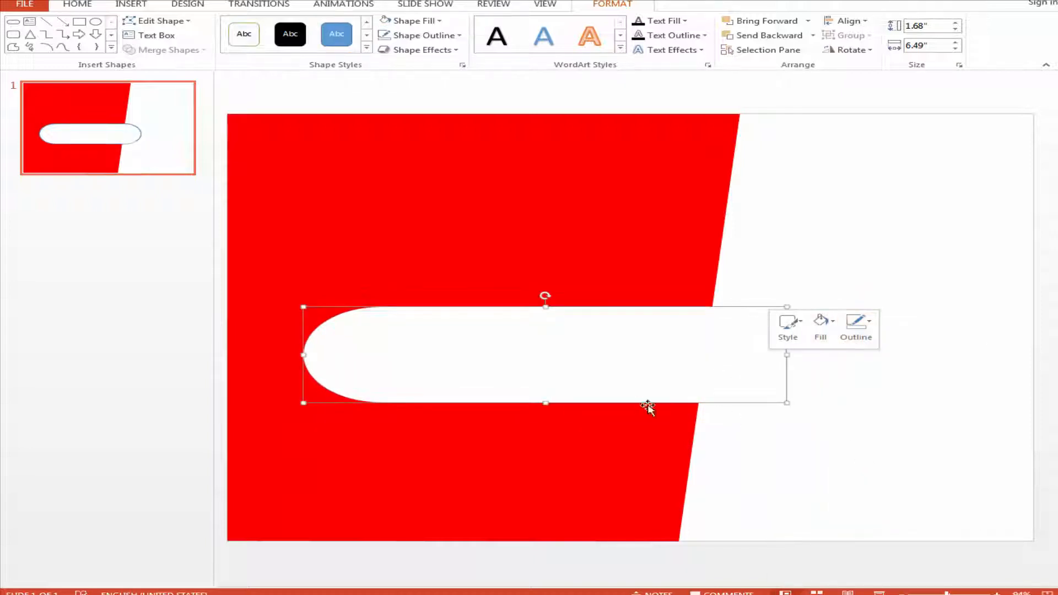
{"action": "left_click", "coordinate": [998, 239]}
{"action": "left_click", "coordinate": [707, 352]}
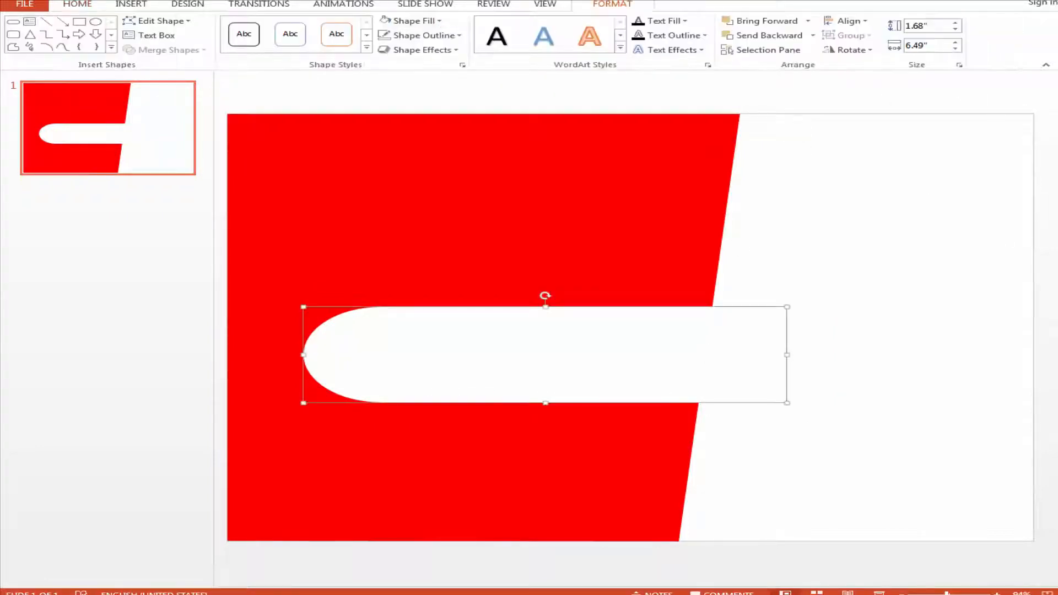
Insert WordArt in the plain black fill style with the text "Free Digital Marketing course"
{"action": "left_click", "coordinate": [132, 4]}
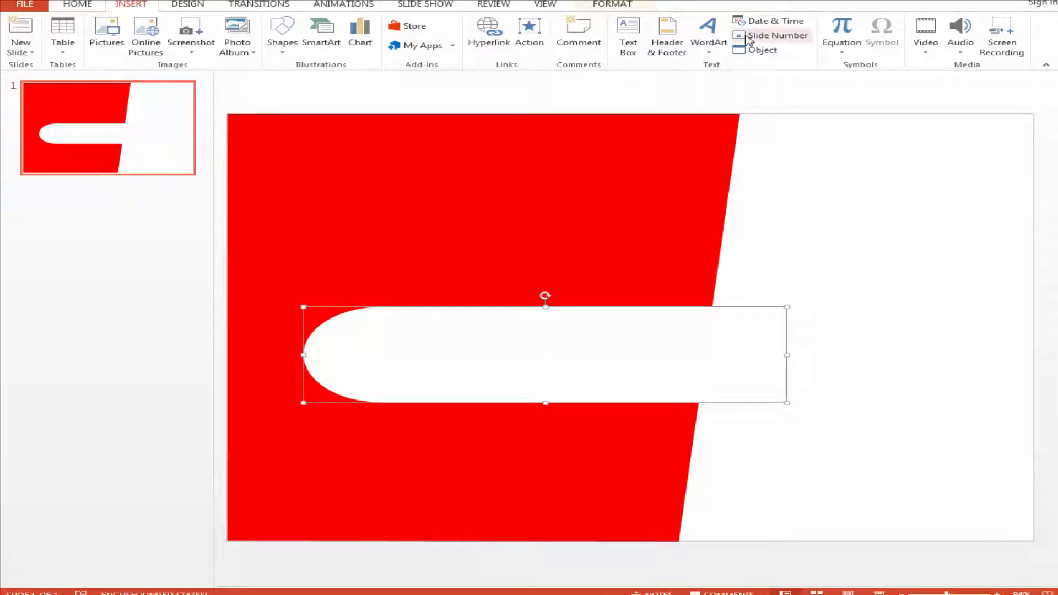
{"action": "left_click", "coordinate": [709, 51]}
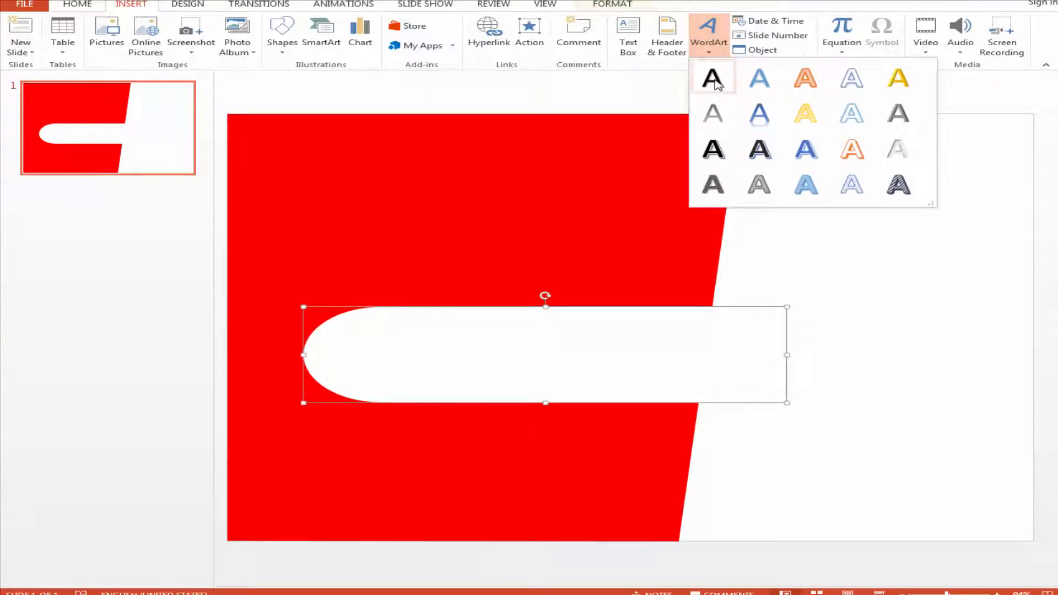
{"action": "left_click", "coordinate": [713, 77]}
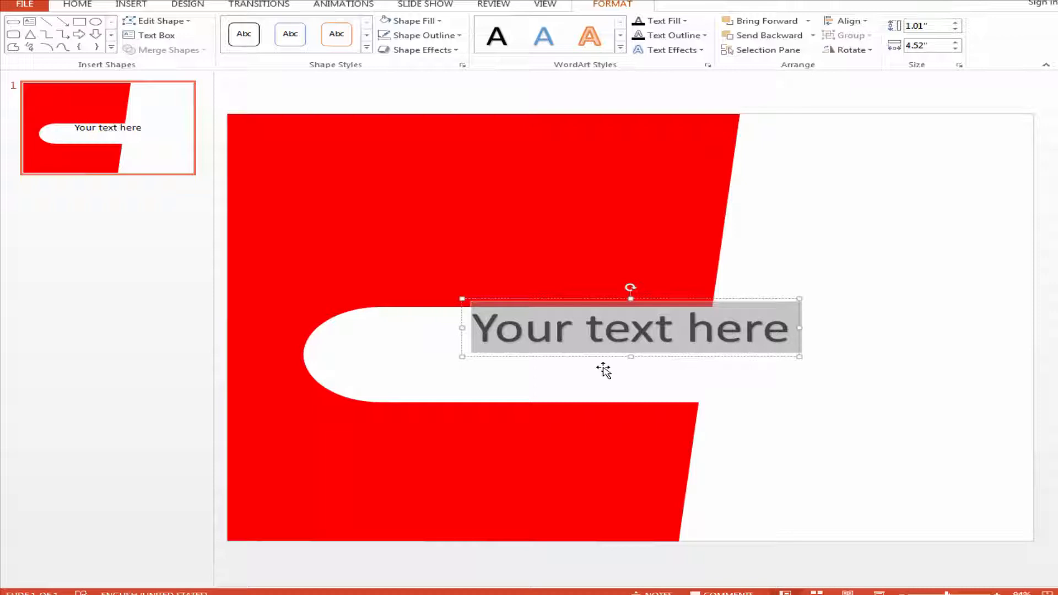
{"action": "key", "text": "Delete"}
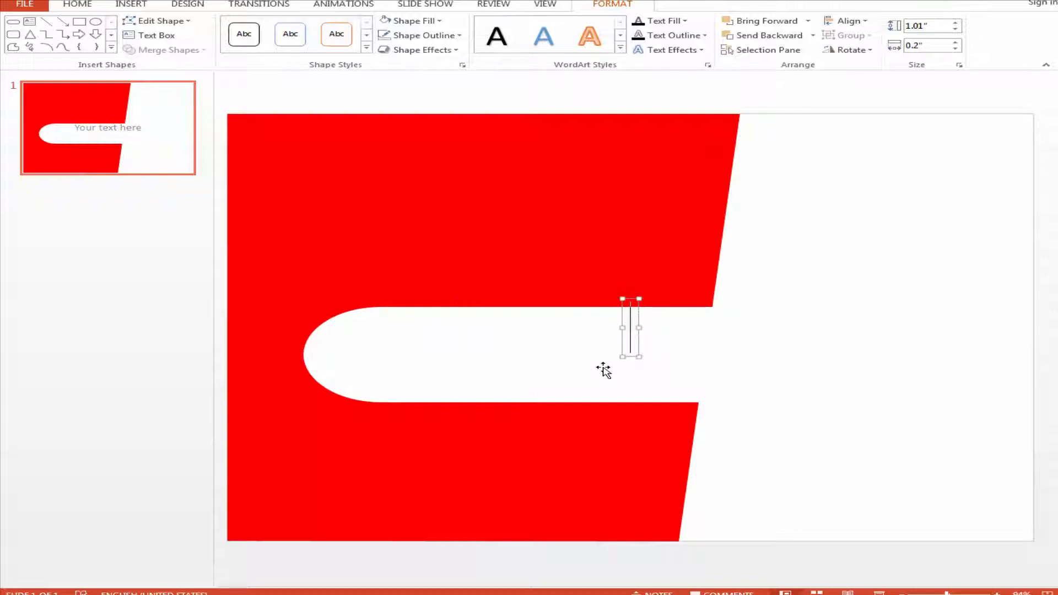
{"action": "type", "text": "Fre"}
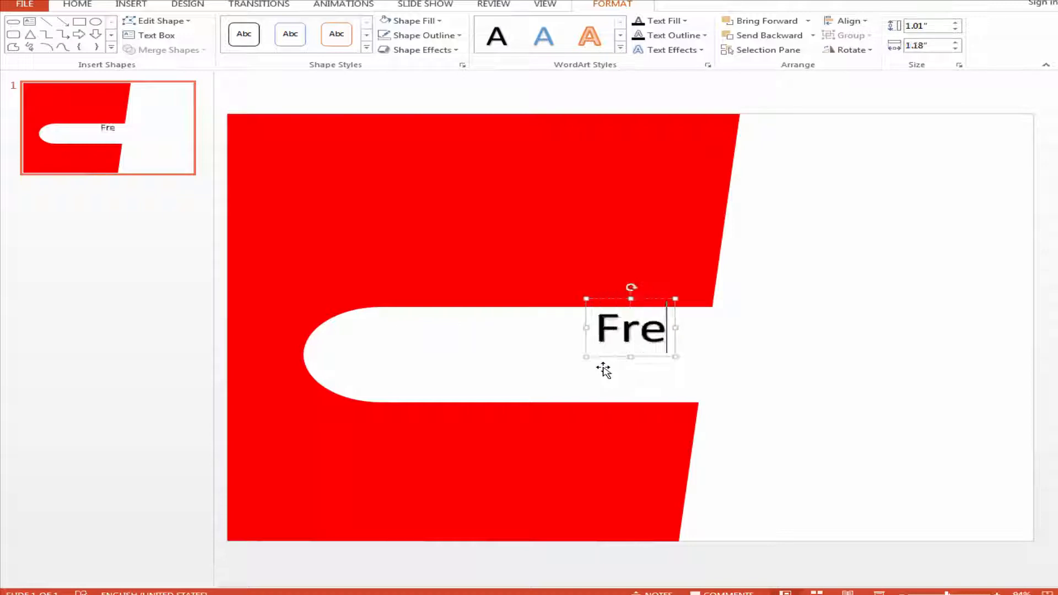
{"action": "type", "text": "e Dig"}
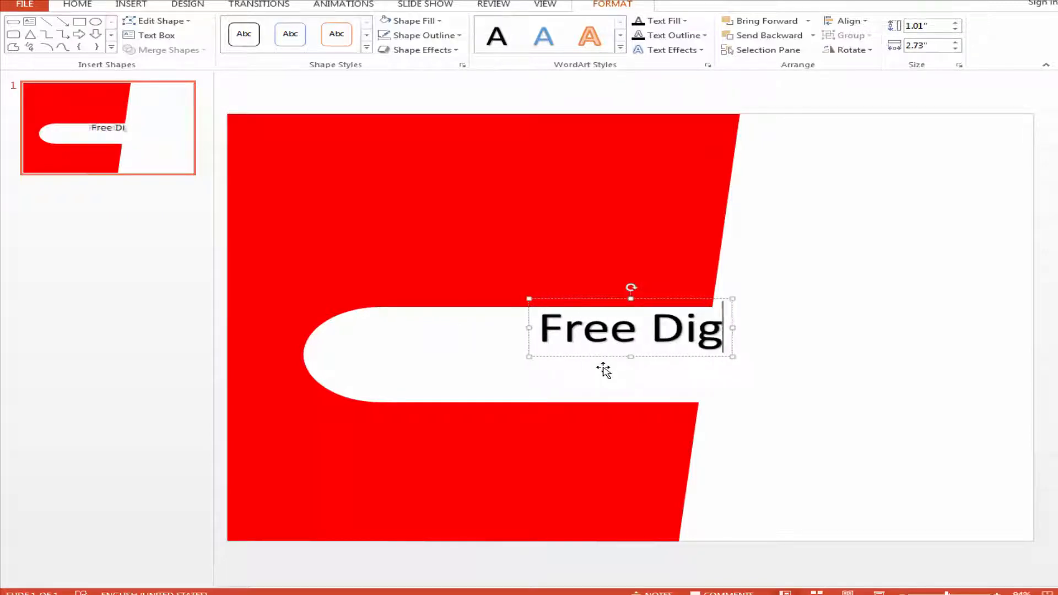
{"action": "type", "text": "ital Ma"}
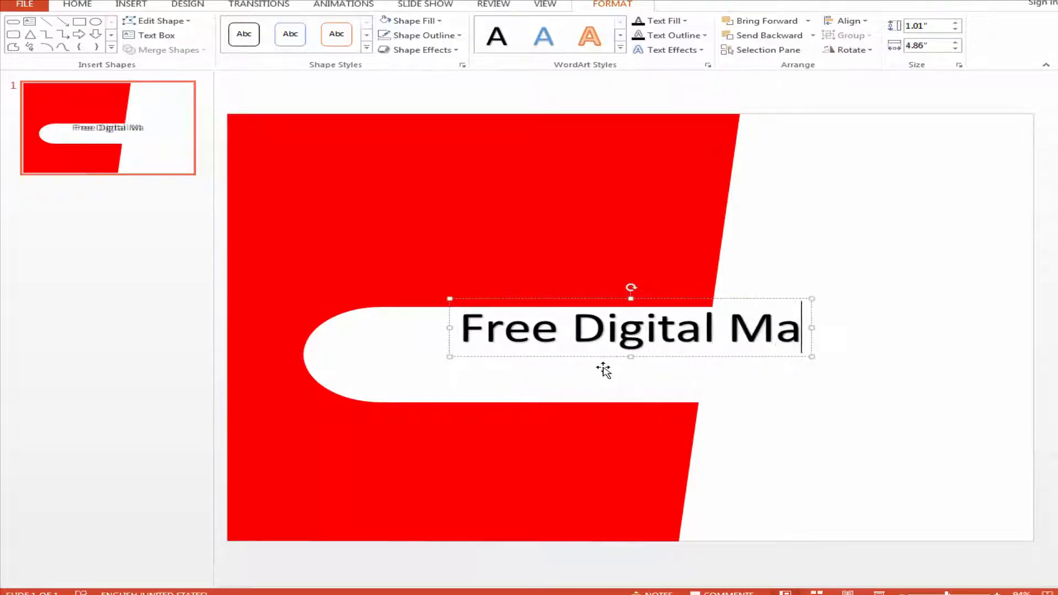
{"action": "type", "text": "rketing"}
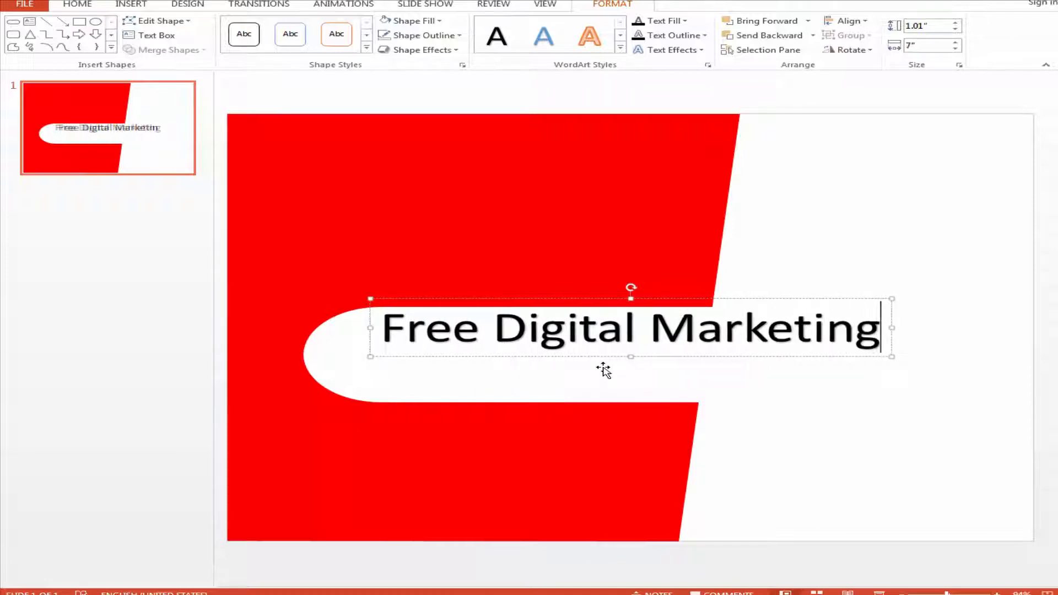
{"action": "type", "text": " course"}
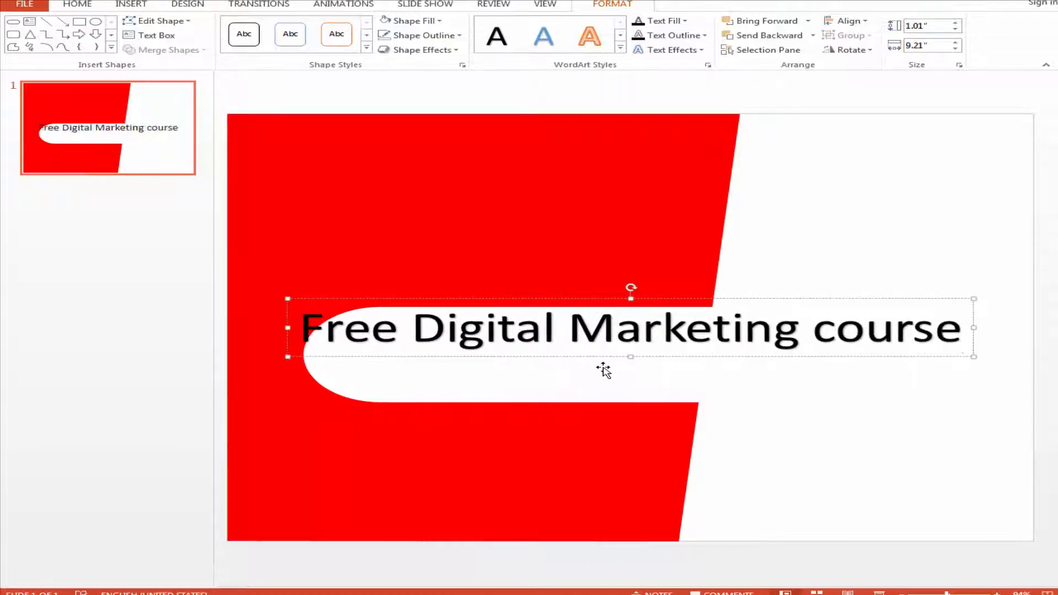
Reduce the font size of the entire "Free Digital Marketing course" WordArt text by one step overall
{"action": "key", "text": "ctrl+shift+Left"}
{"action": "key", "text": "ctrl+shift+Left"}
{"action": "key", "text": "ctrl+shift+Left"}
{"action": "key", "text": "ctrl+shift+Left"}
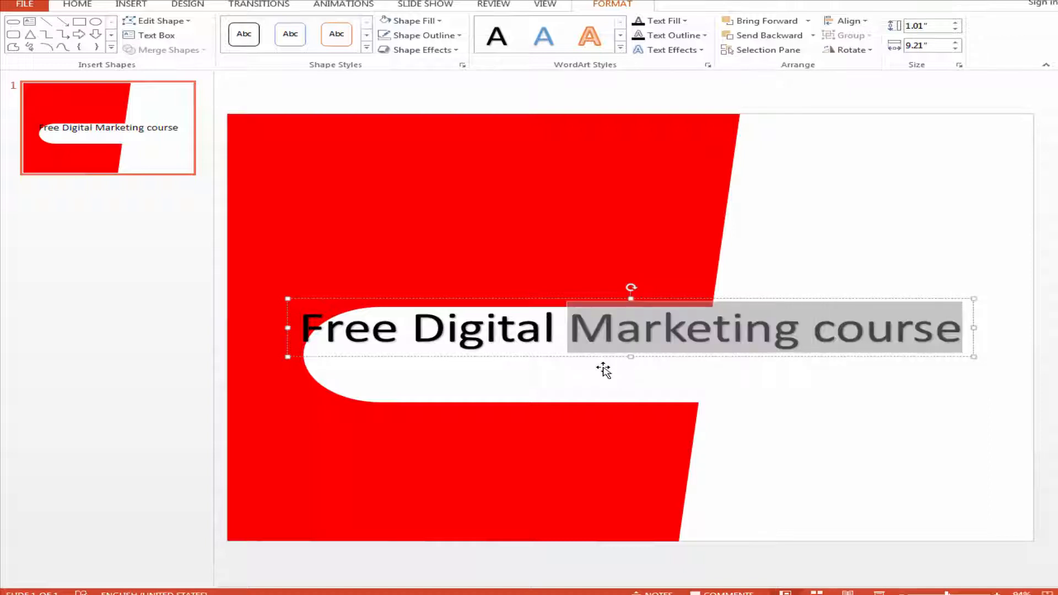
{"action": "key", "text": "ctrl+shift+less"}
{"action": "key", "text": "ctrl+shift+less"}
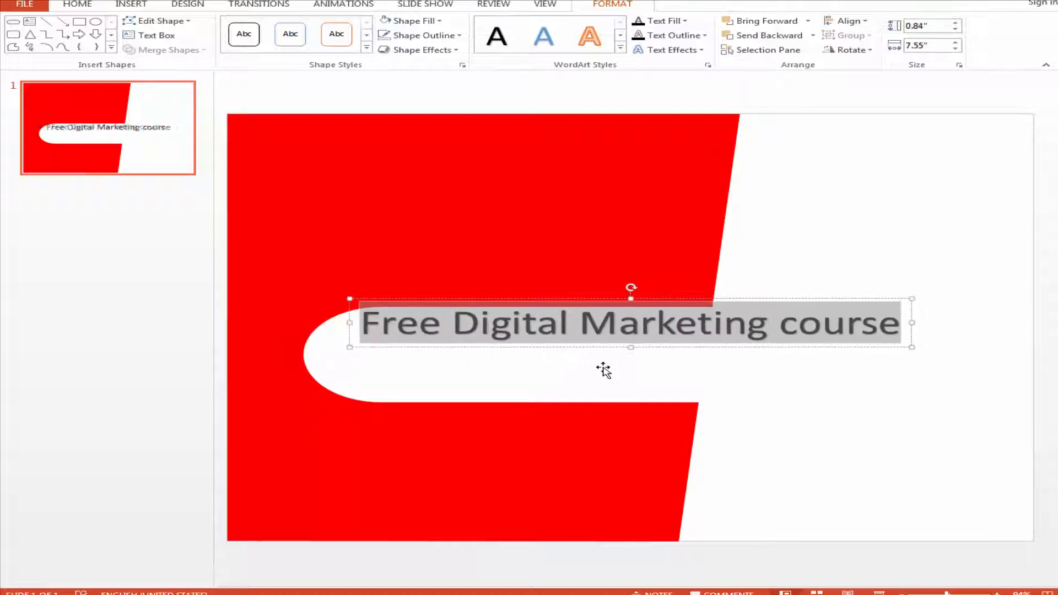
{"action": "key", "text": "ctrl+shift+greater"}
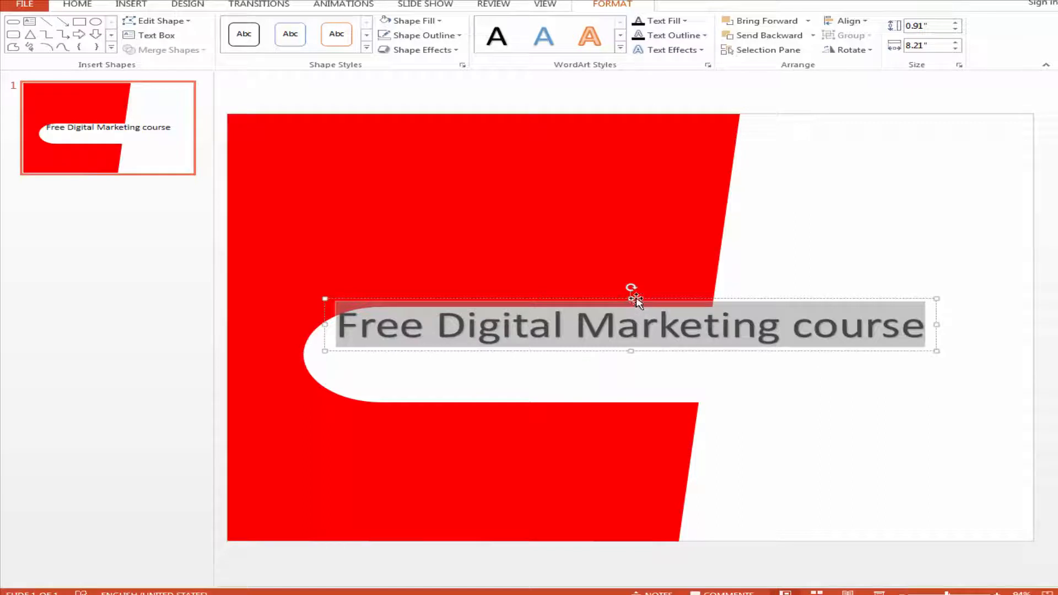
Move the "Free Digital Marketing course" WordArt down onto the white terminator shape and enlarge the shape to about 1.82" high and 8.82" wide
{"action": "left_click_drag", "start_coordinate": [635, 299], "coordinate": [636, 323]}
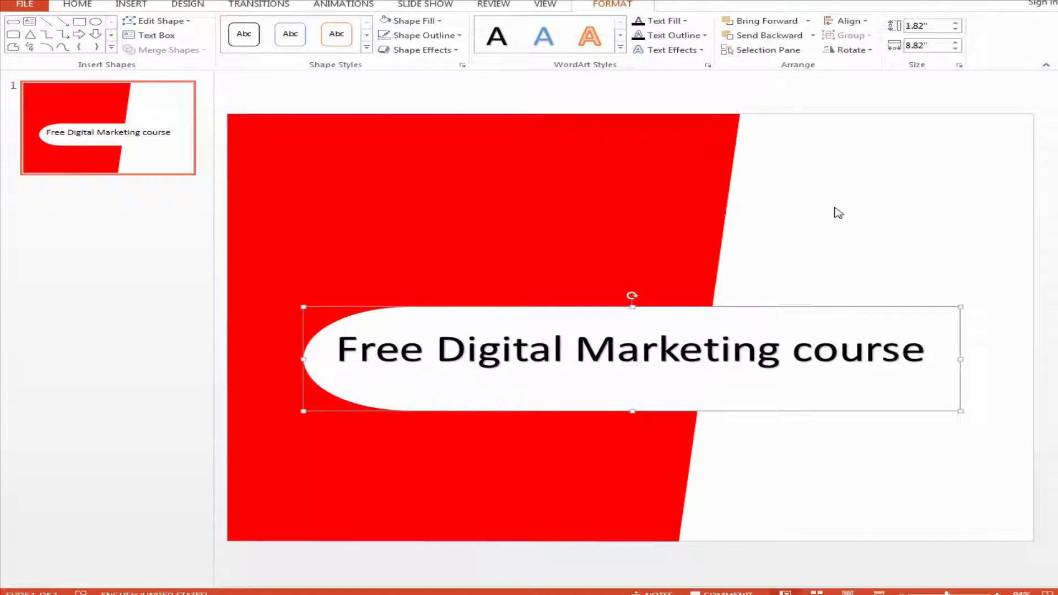
Add a blank second slide and draw a full-height rectangle about 7.5" high and 5.13" wide over its left part
{"action": "left_click", "coordinate": [127, 143]}
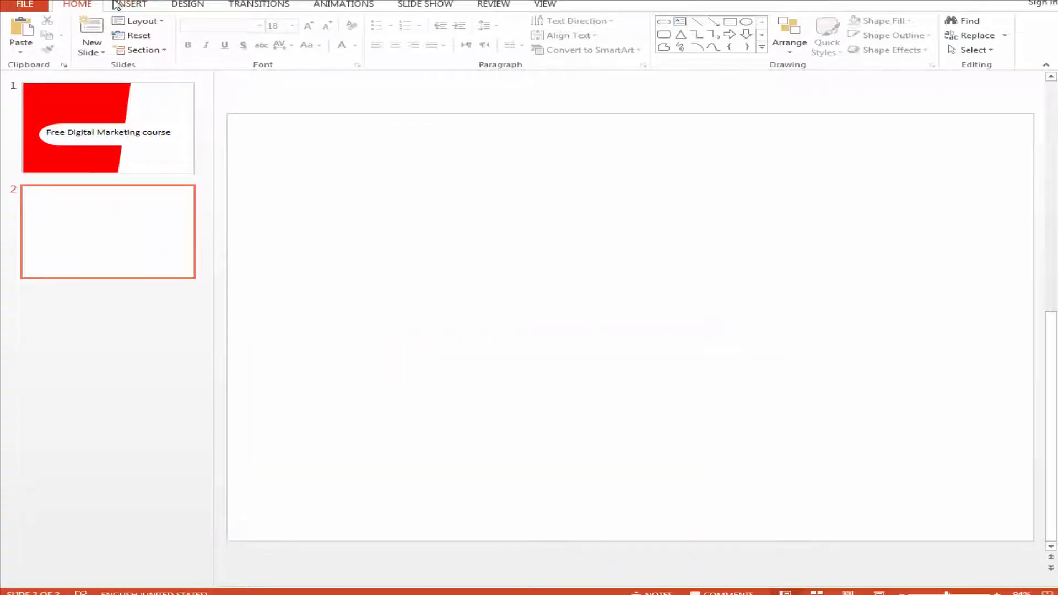
{"action": "left_click", "coordinate": [117, 4]}
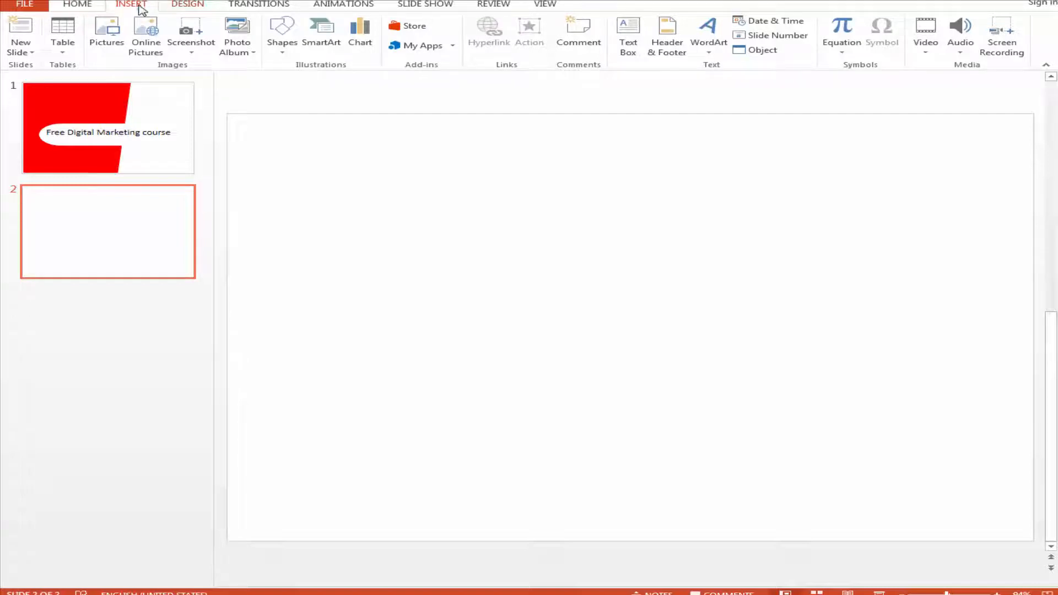
{"action": "left_click", "coordinate": [282, 30]}
{"action": "left_click", "coordinate": [339, 81]}
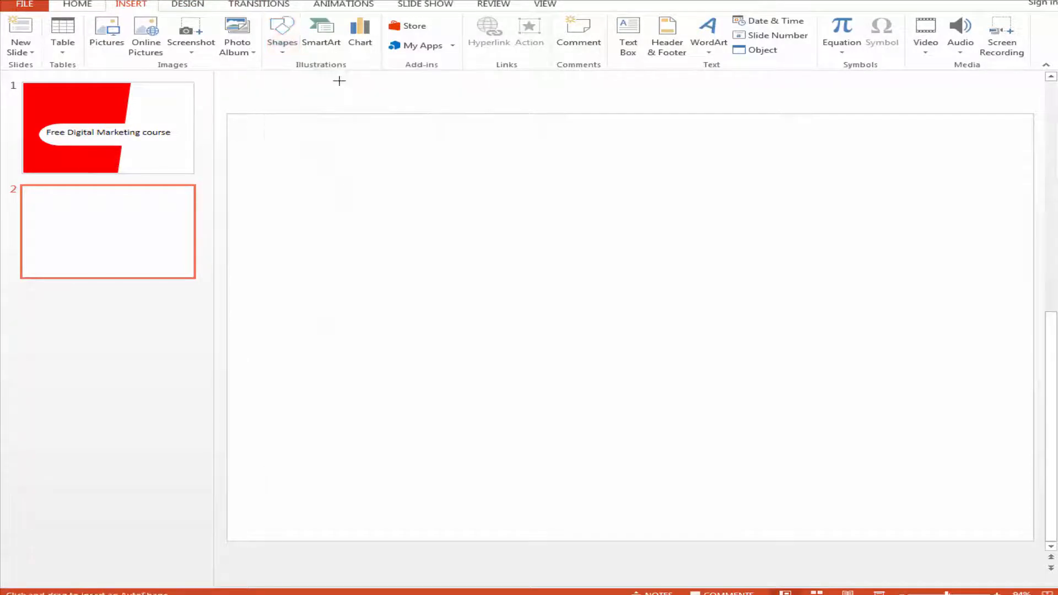
{"action": "mouse_move", "coordinate": [233, 123]}
{"action": "left_mouse_down"}
{"action": "mouse_move", "coordinate": [477, 473]}
{"action": "mouse_move", "coordinate": [609, 541]}
{"action": "left_mouse_up"}
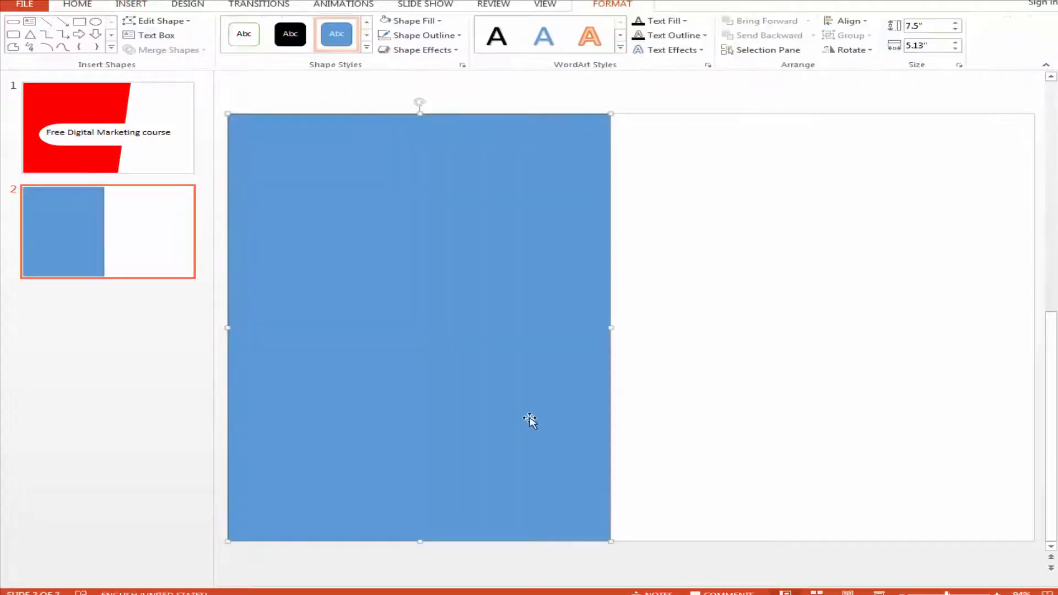
Remove the outline of the blue rectangle on the second slide
{"action": "right_click", "coordinate": [527, 418]}
{"action": "left_click", "coordinate": [616, 440]}
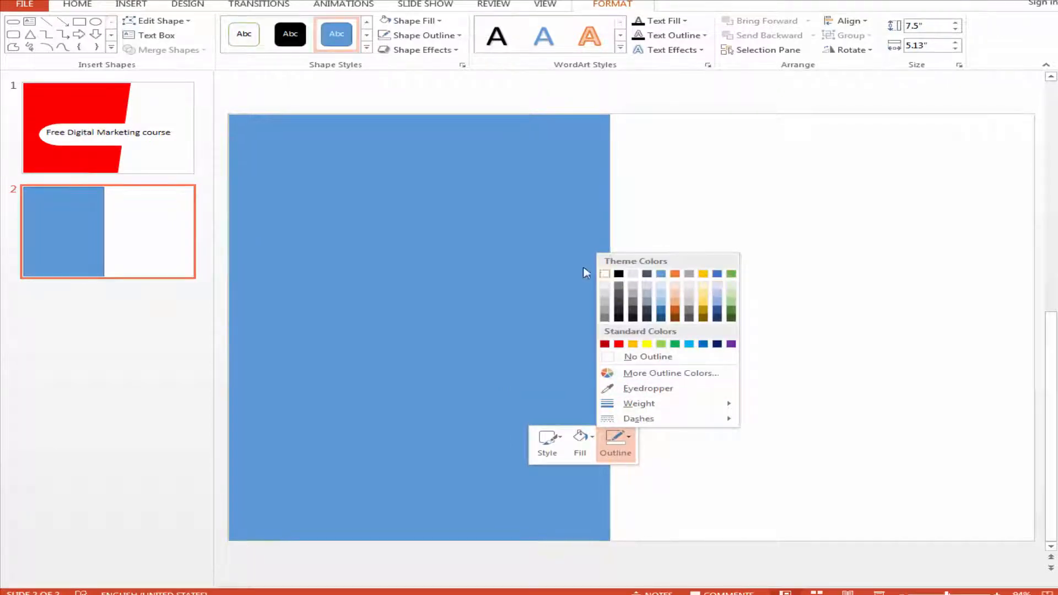
{"action": "left_click", "coordinate": [631, 437]}
{"action": "left_click", "coordinate": [617, 440]}
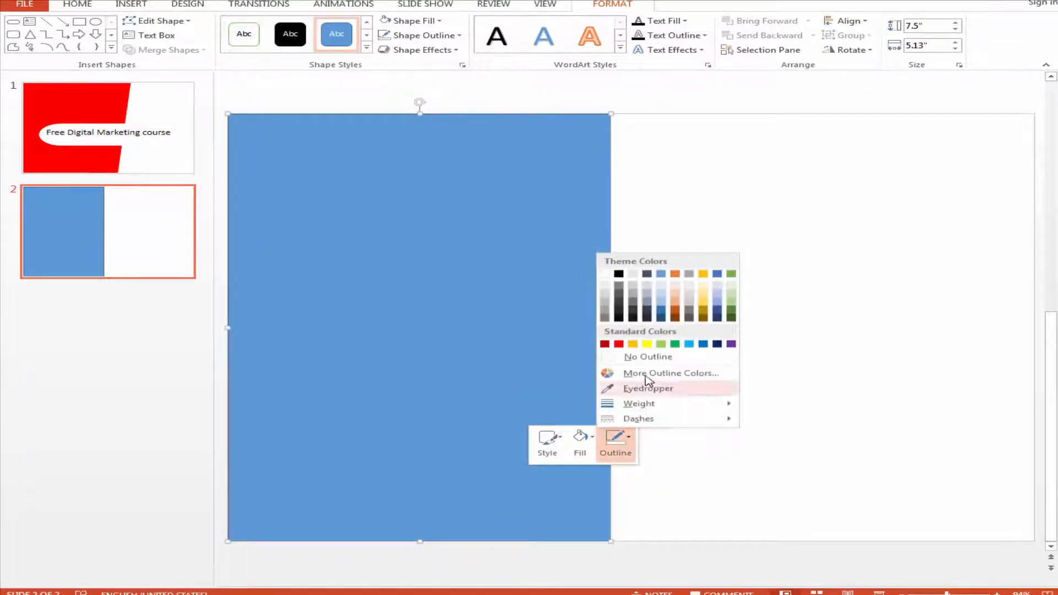
{"action": "left_click", "coordinate": [647, 358]}
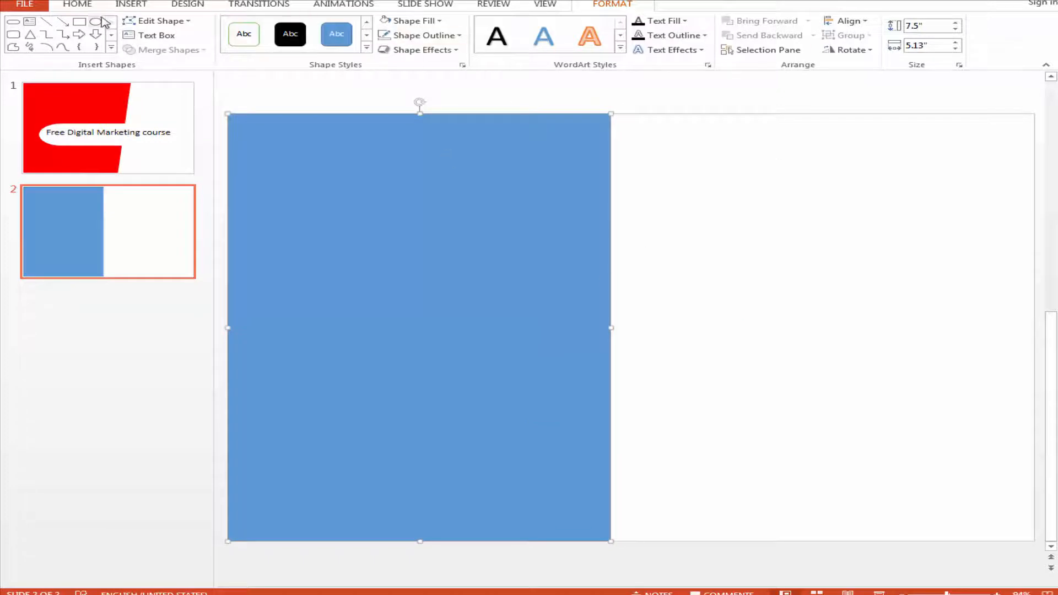
Draw a second full-height rectangle about 7.5" high and 5.3" wide over the right part of the slide
{"action": "left_click", "coordinate": [131, 6]}
{"action": "left_click", "coordinate": [281, 34]}
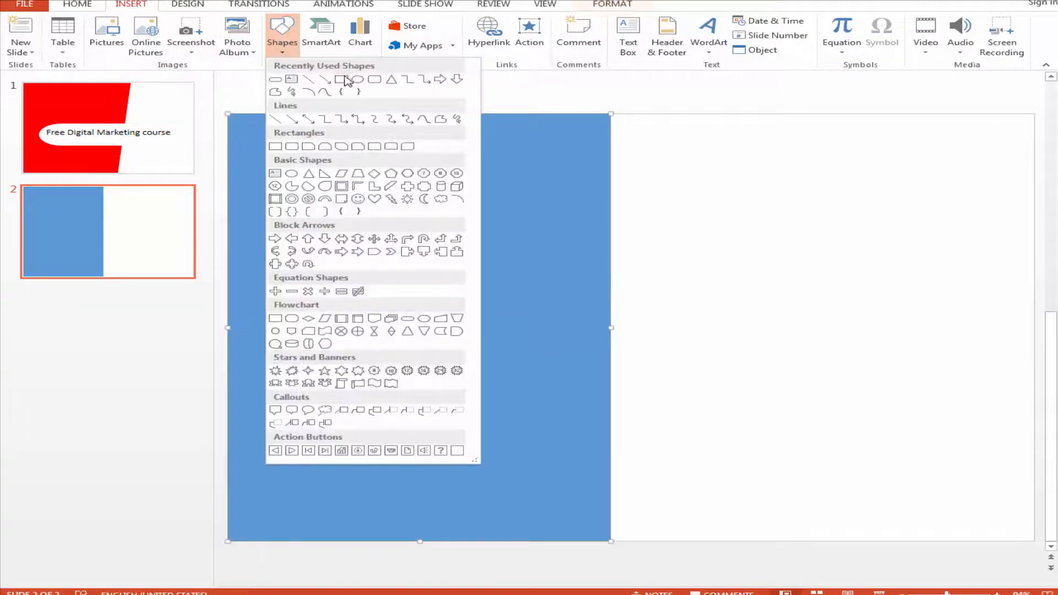
{"action": "left_click", "coordinate": [350, 79]}
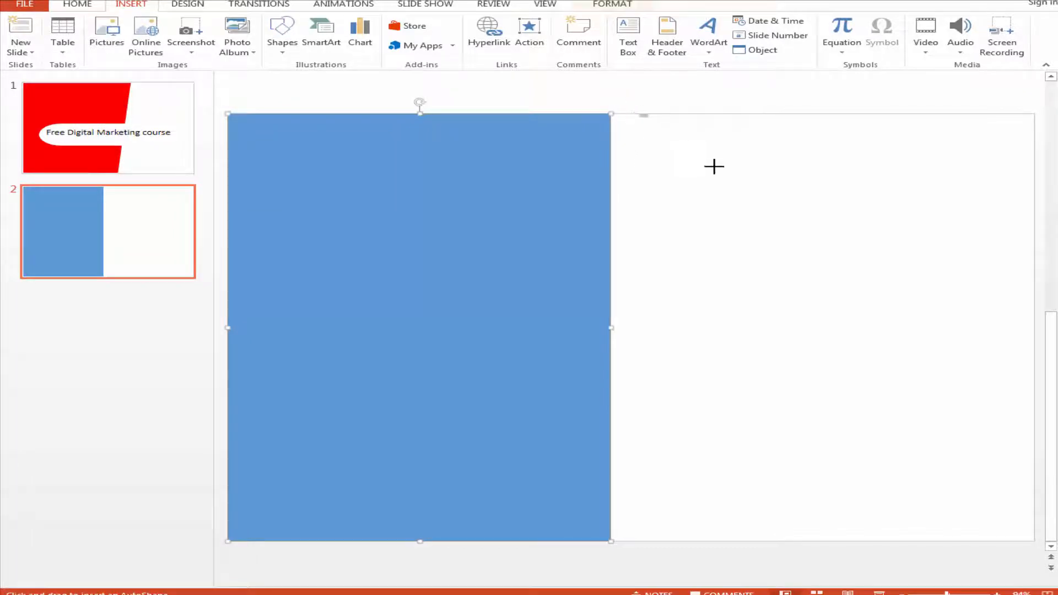
{"action": "left_click_drag", "start_coordinate": [638, 114], "coordinate": [1032, 542]}
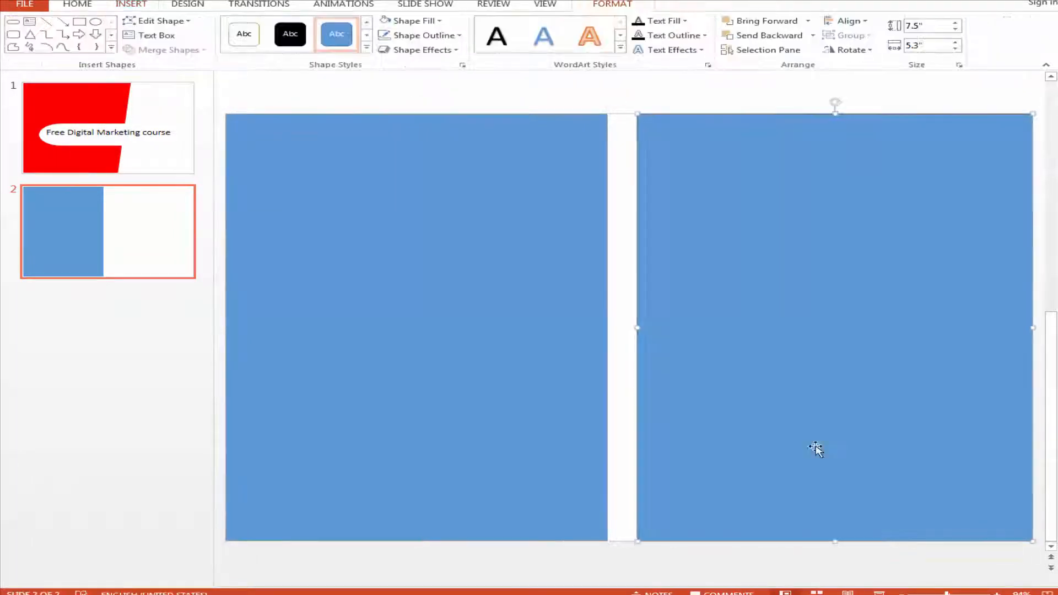
Close the gap between the rectangles by widening the left one to about 5.33" and the right one to about 5.5"
{"action": "left_click", "coordinate": [600, 353]}
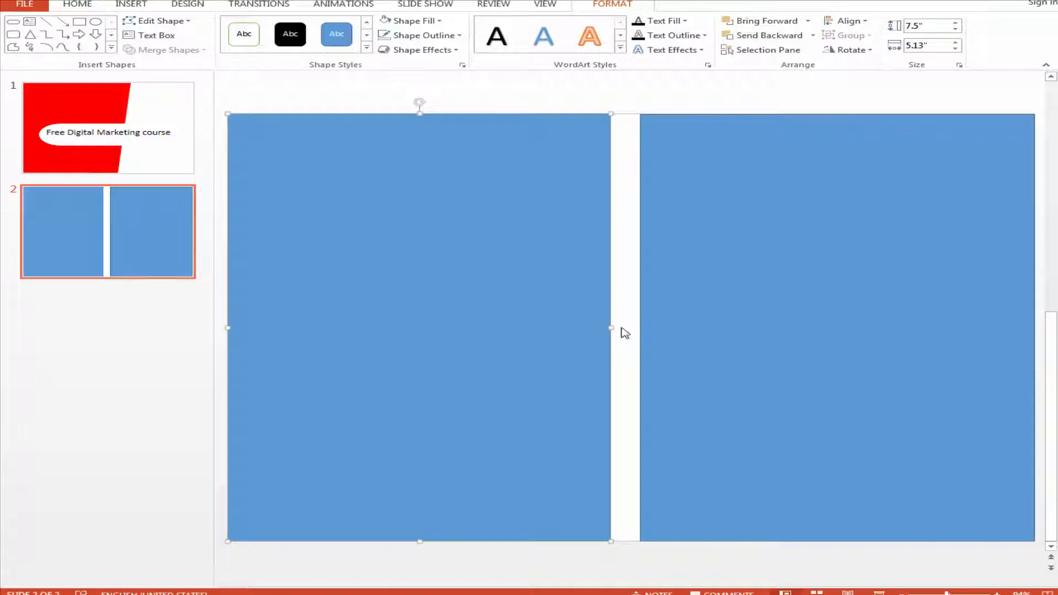
{"action": "left_click_drag", "start_coordinate": [609, 327], "coordinate": [623, 326]}
{"action": "left_click", "coordinate": [663, 324]}
Fill the right rectangle with the theme's gold color and remove its outline
{"action": "right_click", "coordinate": [687, 319]}
{"action": "left_click", "coordinate": [740, 281]}
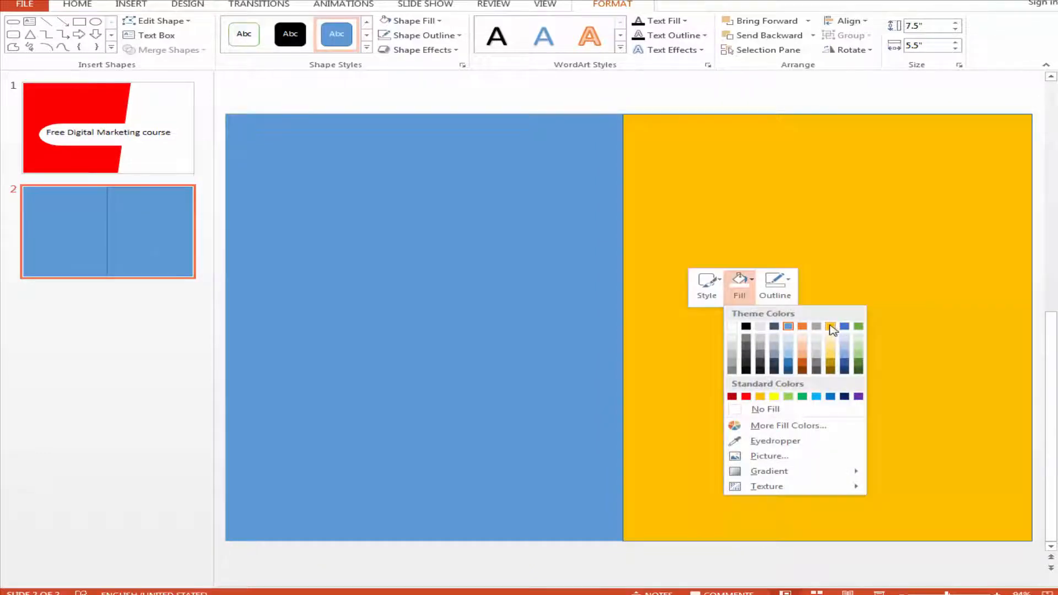
{"action": "left_click", "coordinate": [831, 326]}
{"action": "left_click", "coordinate": [770, 301]}
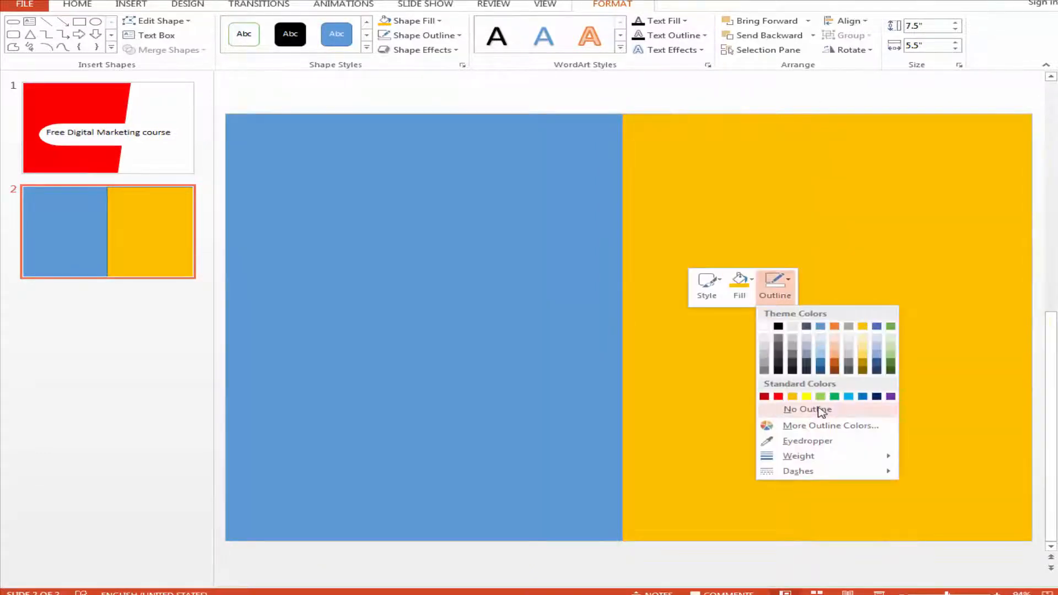
{"action": "left_click", "coordinate": [809, 408]}
Insert WordArt in the plain black fill style with the text "Android Development course"
{"action": "left_click", "coordinate": [268, 253]}
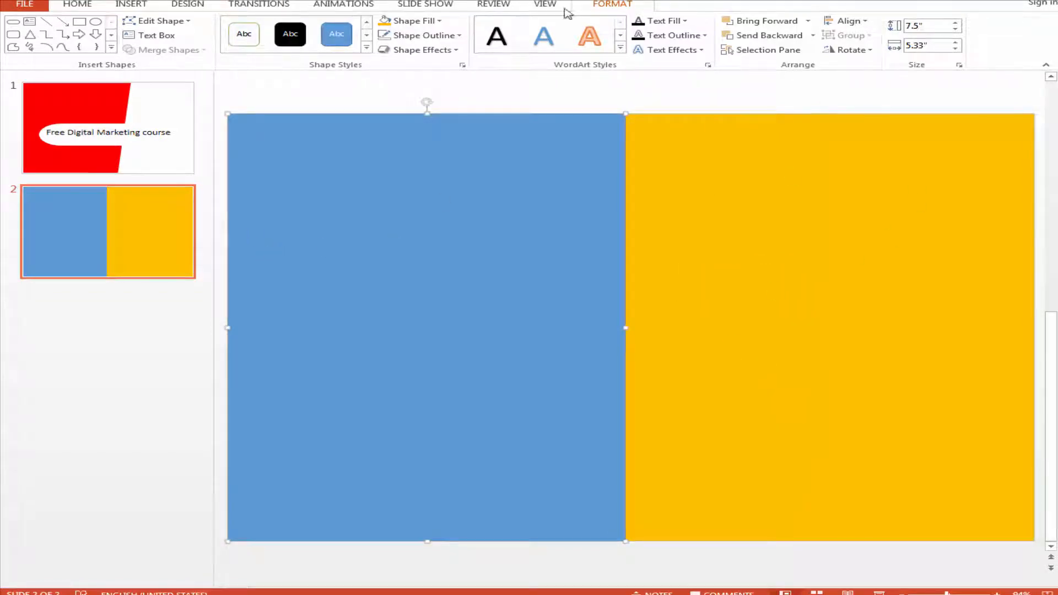
{"action": "left_click", "coordinate": [122, 5]}
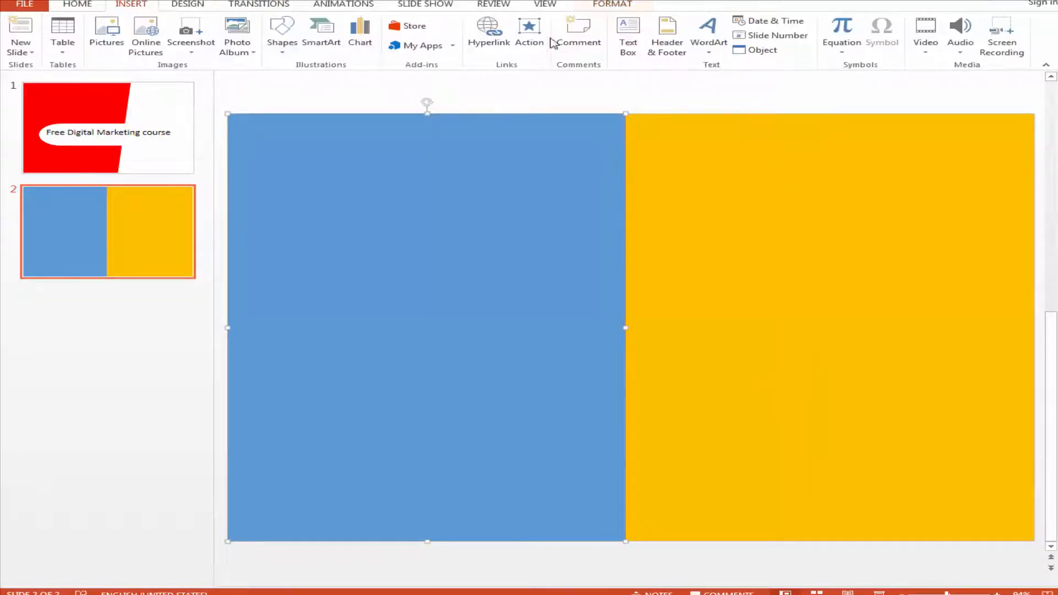
{"action": "left_click", "coordinate": [709, 49]}
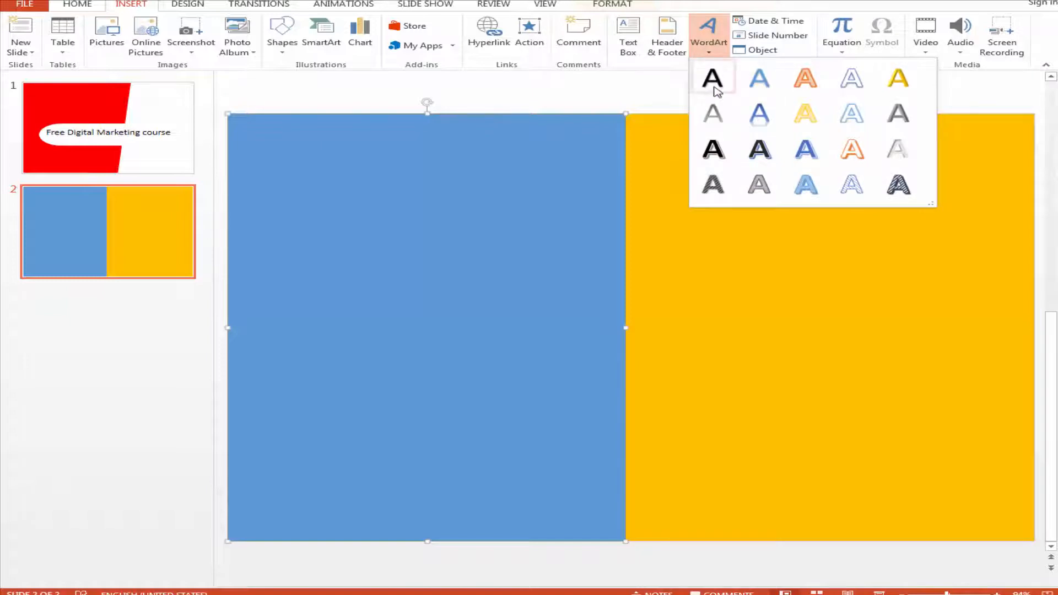
{"action": "left_click", "coordinate": [713, 80]}
{"action": "left_click", "coordinate": [786, 330]}
{"action": "key", "text": "BackSpace"}
{"action": "key", "text": "BackSpace"}
{"action": "key", "text": "BackSpace"}
{"action": "key", "text": "BackSpace"}
{"action": "key", "text": "BackSpace"}
{"action": "key", "text": "BackSpace"}
{"action": "key", "text": "BackSpace"}
{"action": "key", "text": "BackSpace"}
{"action": "key", "text": "BackSpace"}
{"action": "key", "text": "BackSpace"}
{"action": "key", "text": "BackSpace"}
{"action": "key", "text": "BackSpace"}
{"action": "key", "text": "BackSpace"}
{"action": "key", "text": "BackSpace"}
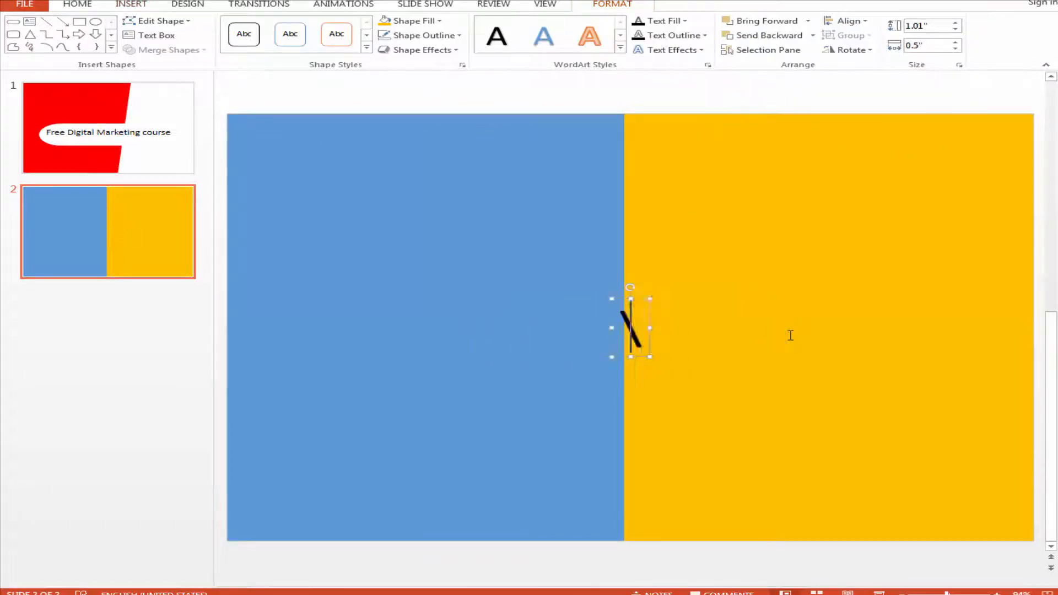
{"action": "type", "text": "\\"}
{"action": "key", "text": "BackSpace"}
{"action": "type", "text": "And"}
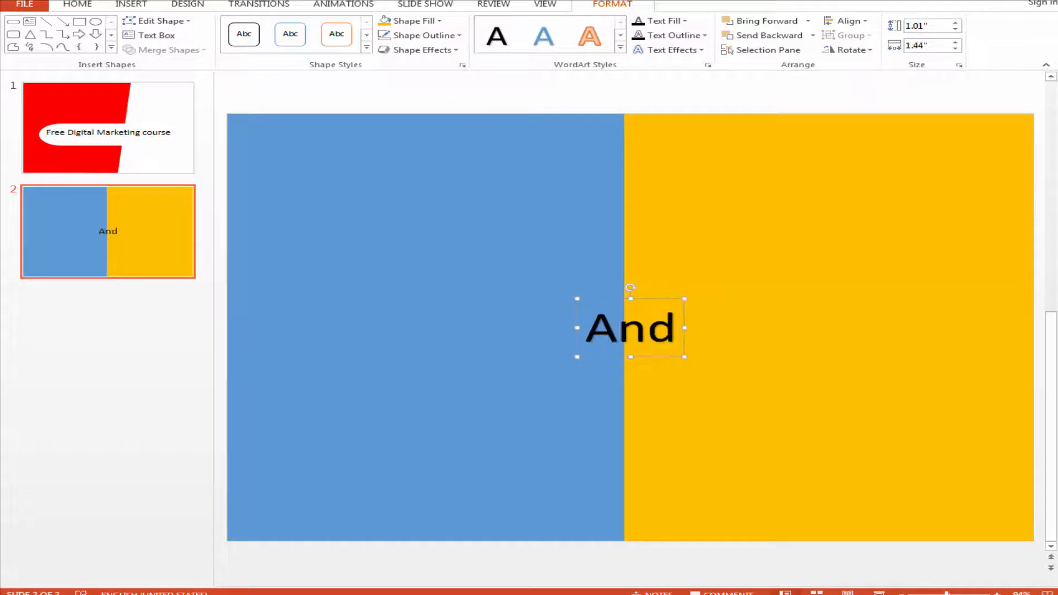
{"action": "type", "text": "ro"}
{"action": "key", "text": "BackSpace"}
{"action": "type", "text": "roid "}
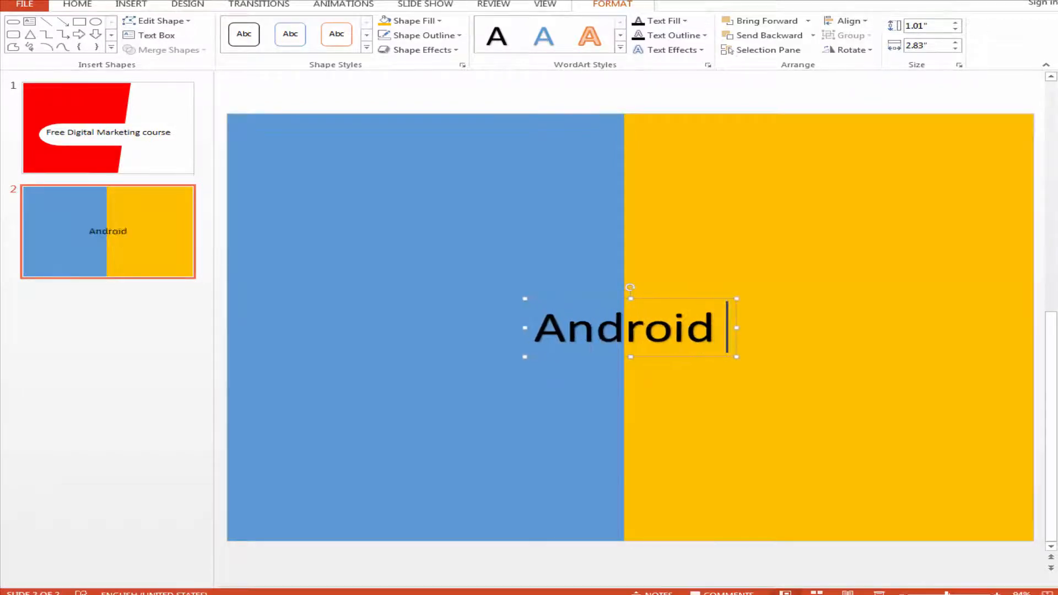
{"action": "type", "text": "Devel"}
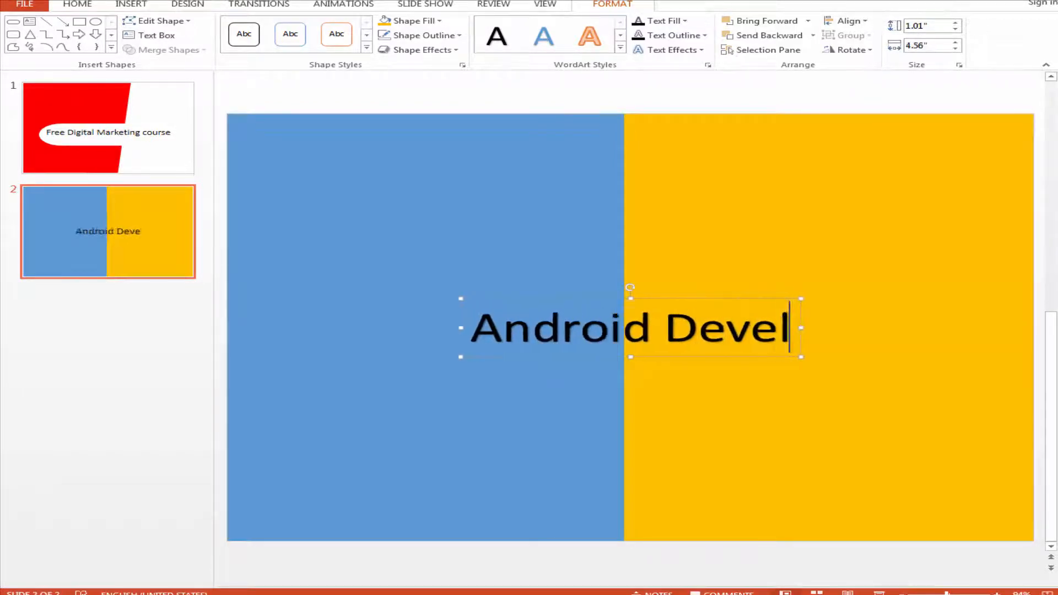
{"action": "type", "text": "opment"}
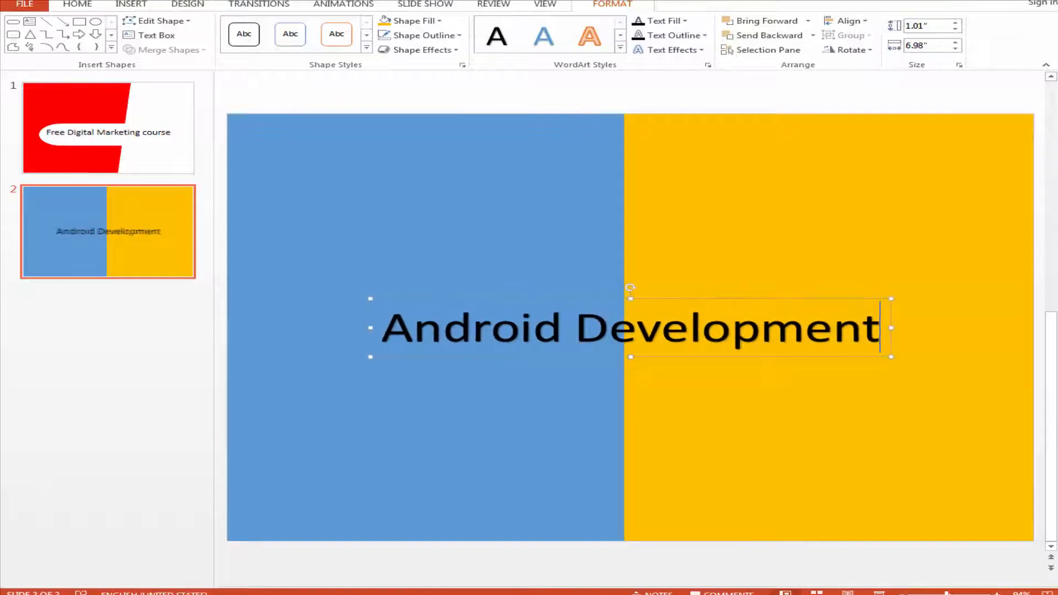
{"action": "type", "text": " course"}
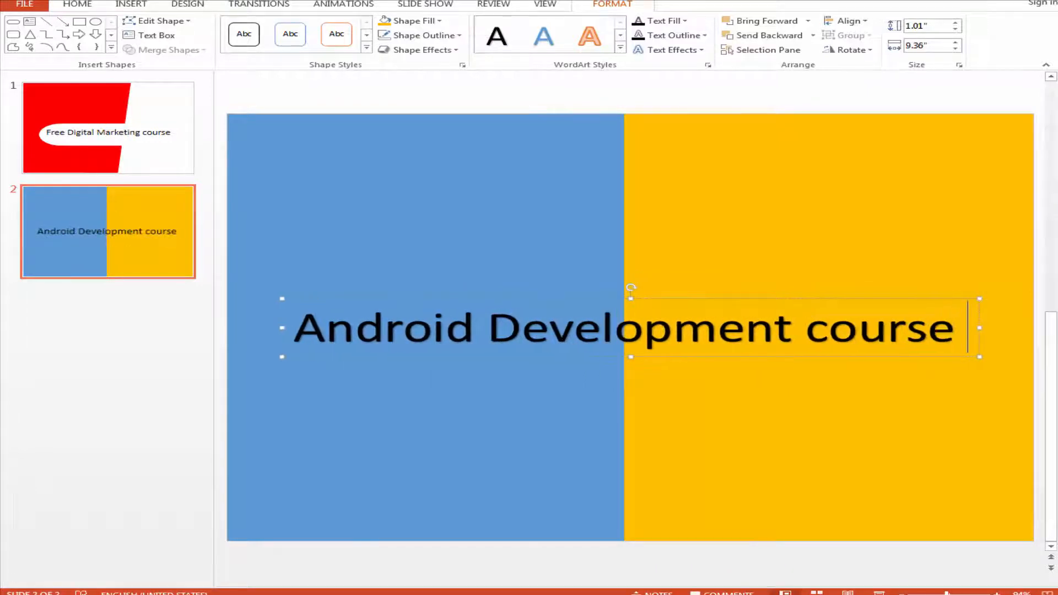
Narrow the "Android Development course" box to wrap its text onto three lines, and move it to the upper part of the blue rectangle
{"action": "key", "text": "ctrl+shift+Left"}
{"action": "key", "text": "ctrl+shift+Left"}
{"action": "key", "text": "ctrl+shift+Left"}
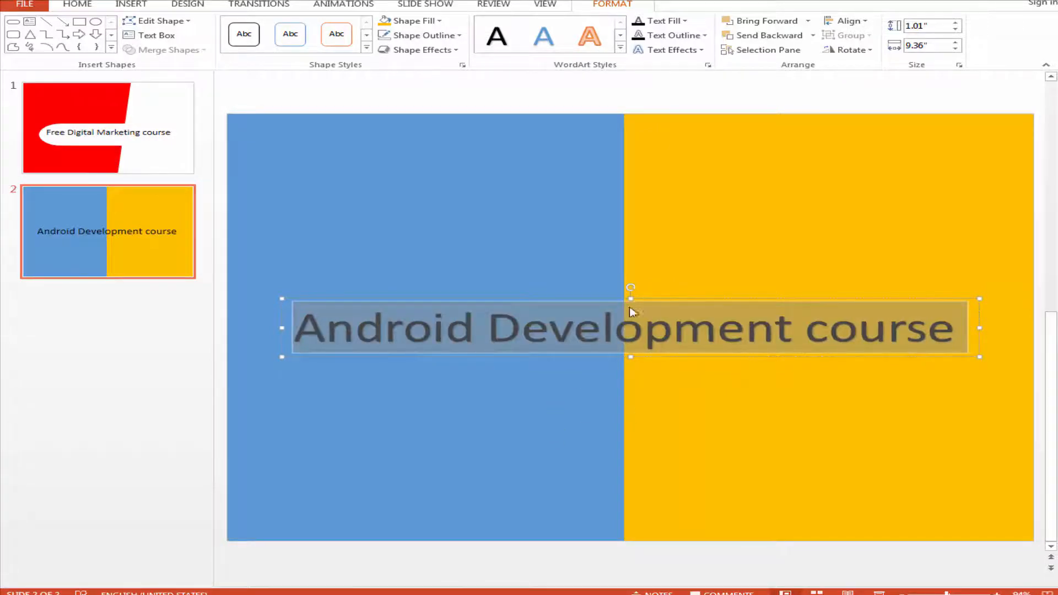
{"action": "left_click", "coordinate": [631, 312]}
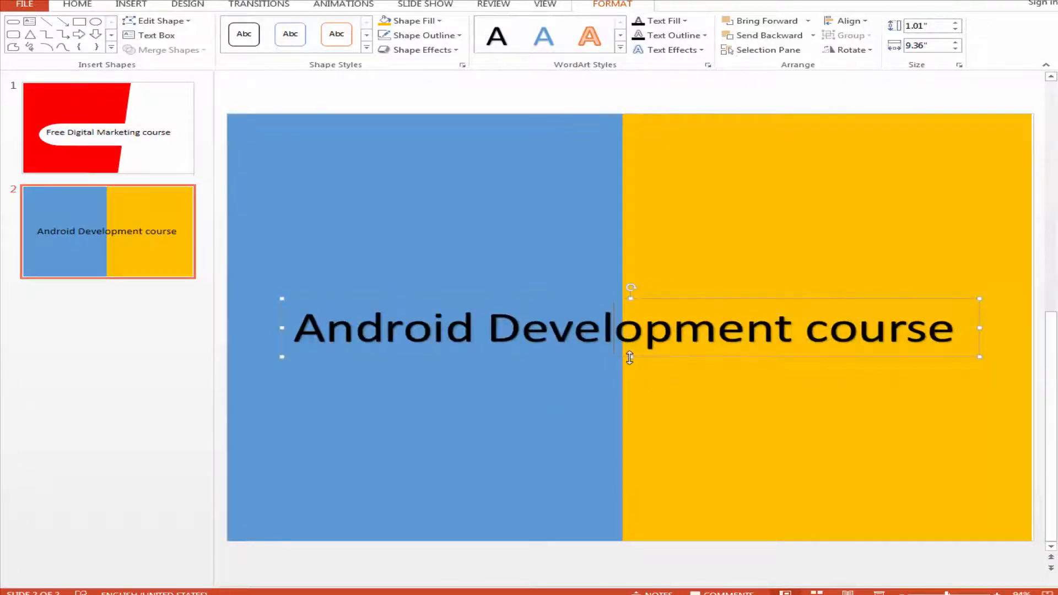
{"action": "left_click_drag", "start_coordinate": [631, 357], "coordinate": [614, 440]}
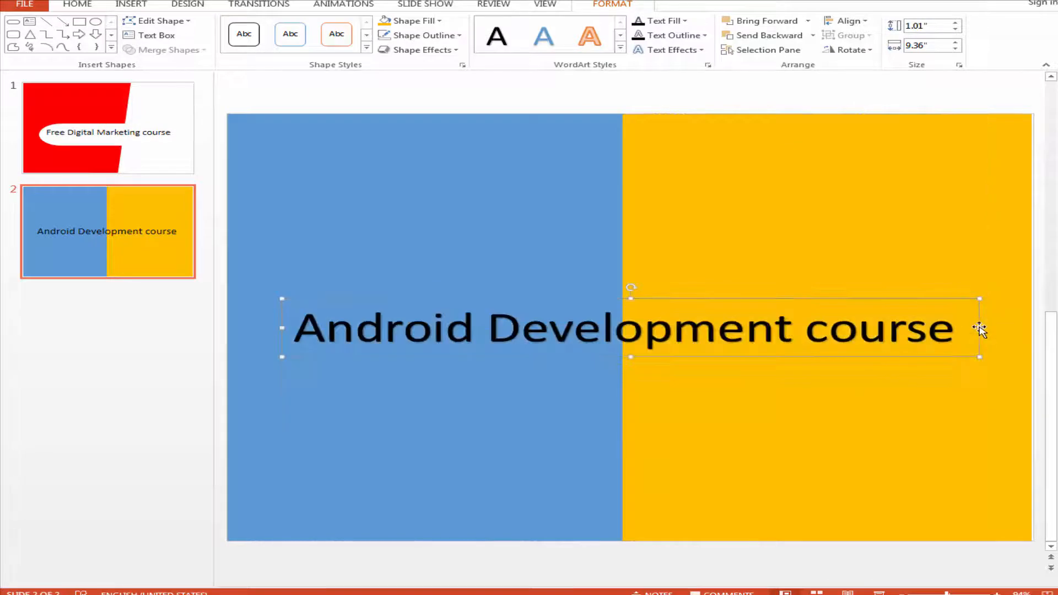
{"action": "left_click_drag", "start_coordinate": [980, 334], "coordinate": [739, 328]}
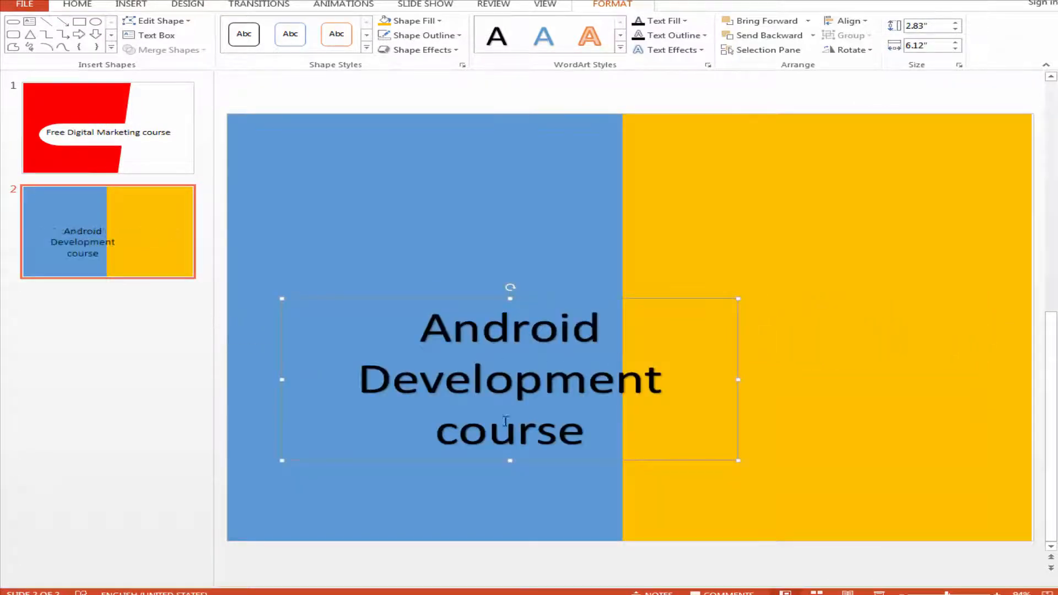
{"action": "left_click_drag", "start_coordinate": [516, 462], "coordinate": [406, 298]}
{"action": "left_click_drag", "start_coordinate": [406, 298], "coordinate": [406, 292]}
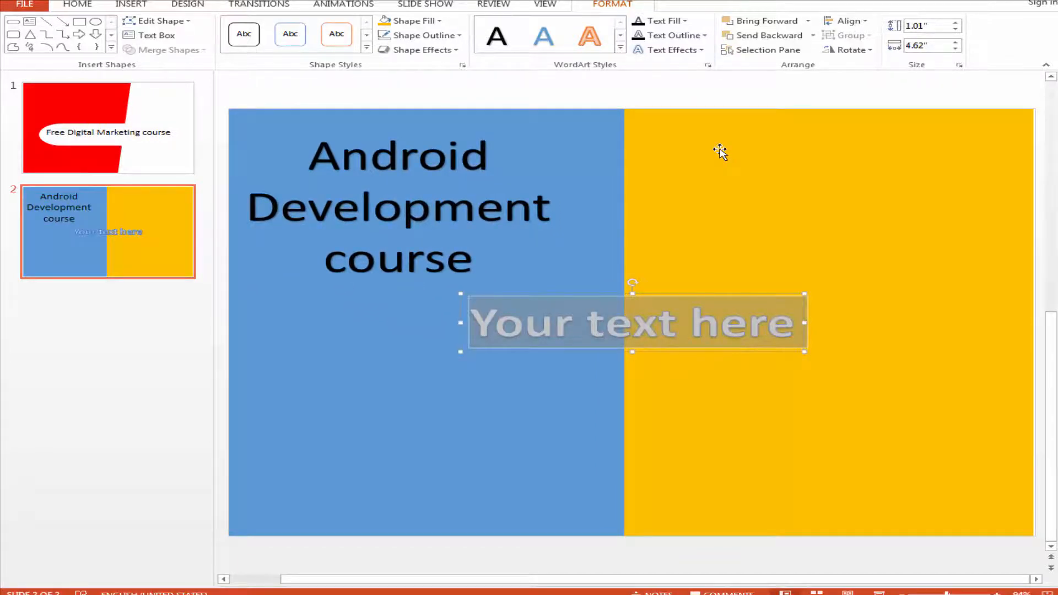
Insert another WordArt box in a white fill style and clear its placeholder text
{"action": "key", "text": "Delete"}
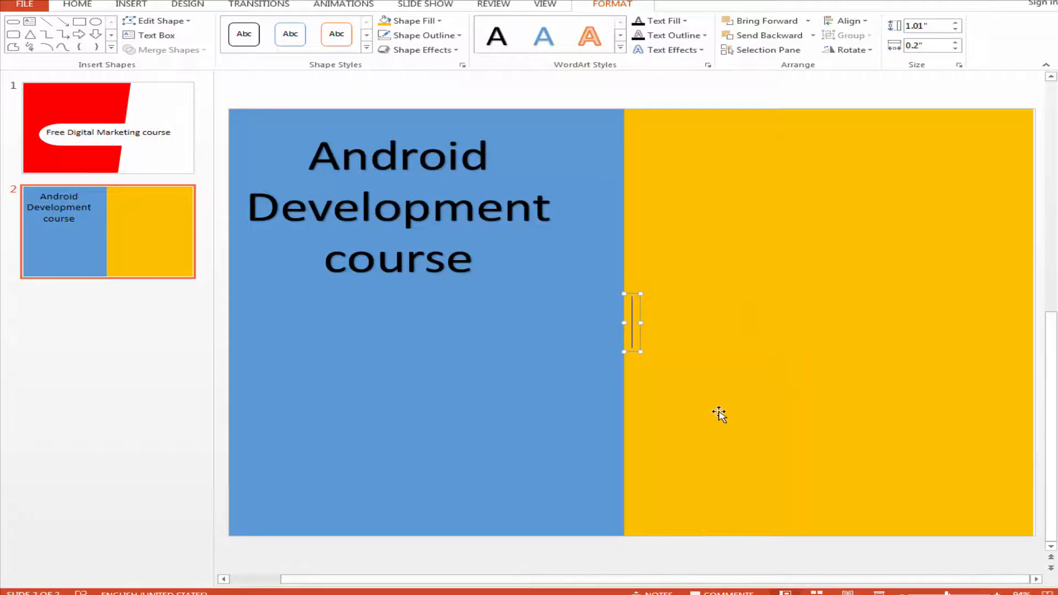